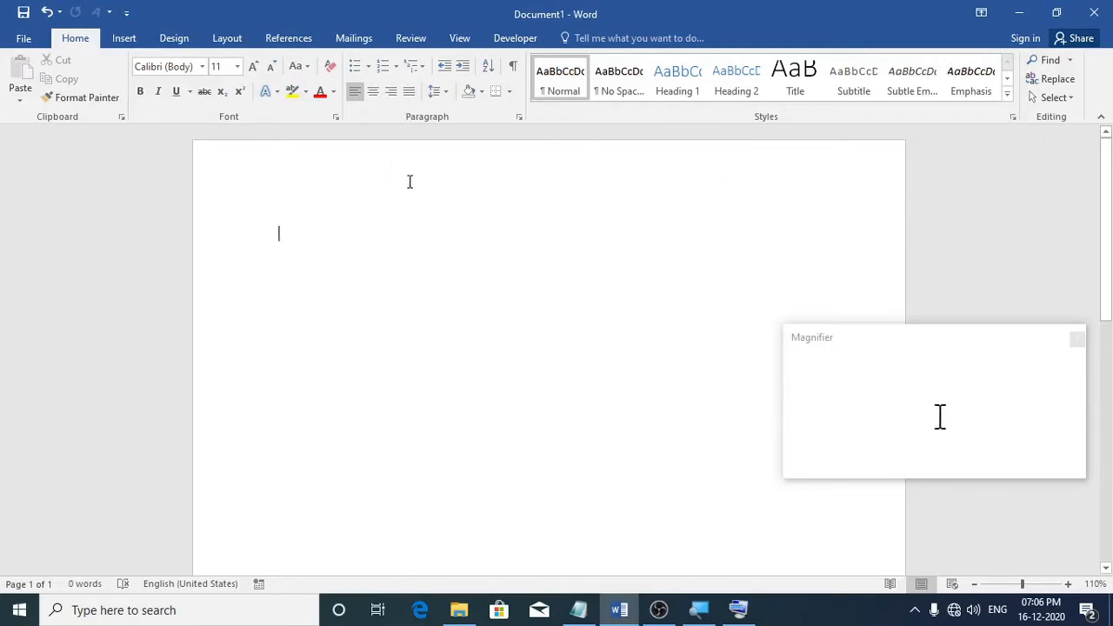
Step: Insert a Simple Text Box, clear its placeholder text, and resize it to about 1.46" high by 2.49" wide
left_click(130, 39)
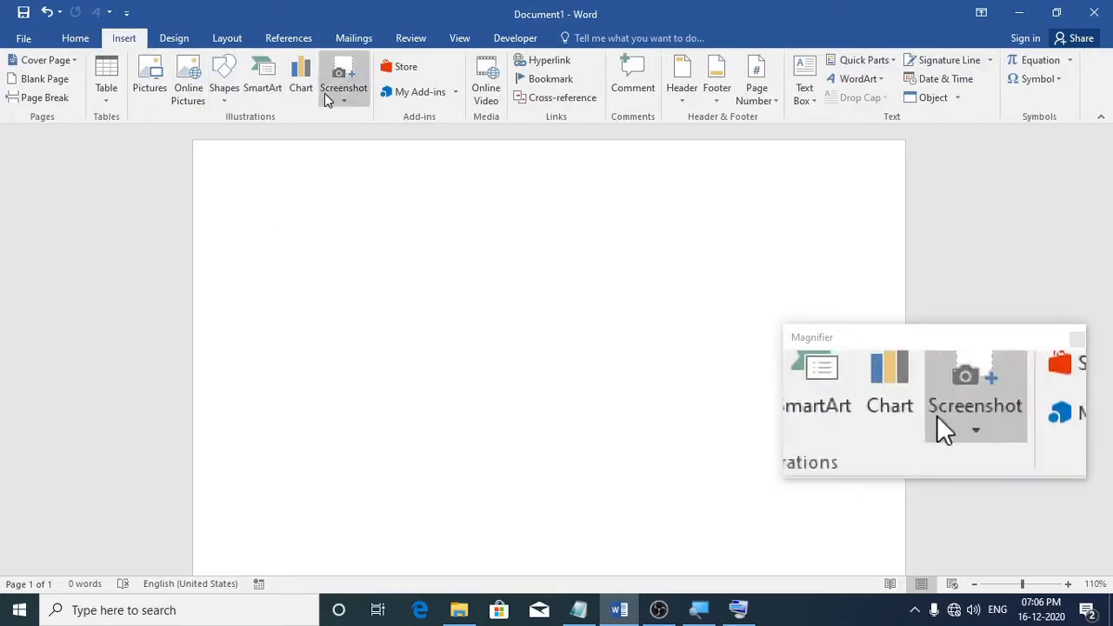
left_click(814, 103)
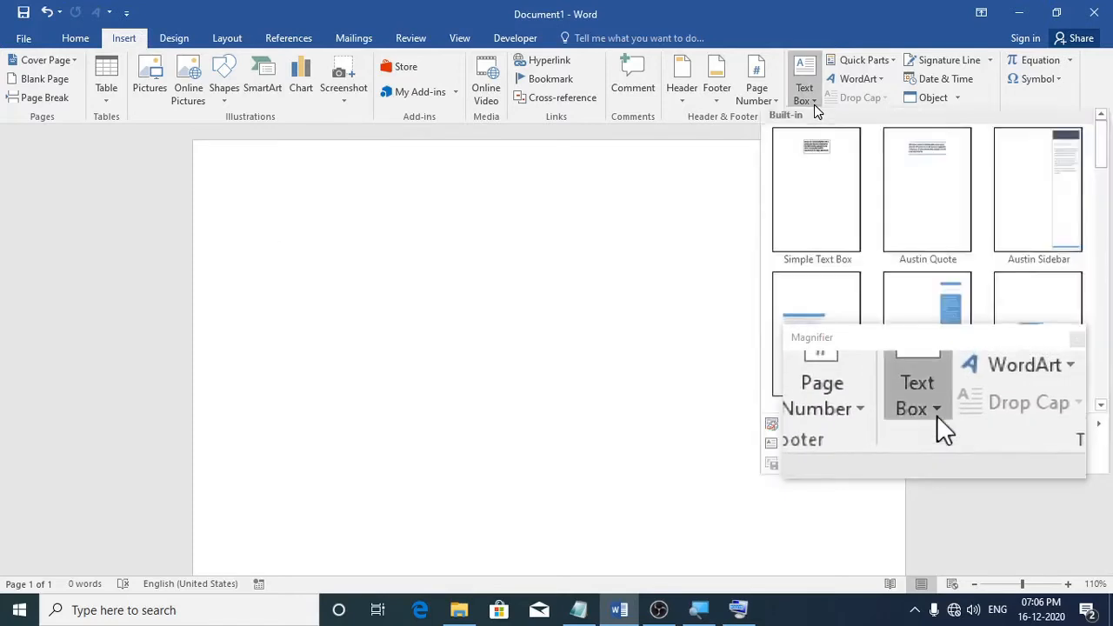
left_click(825, 220)
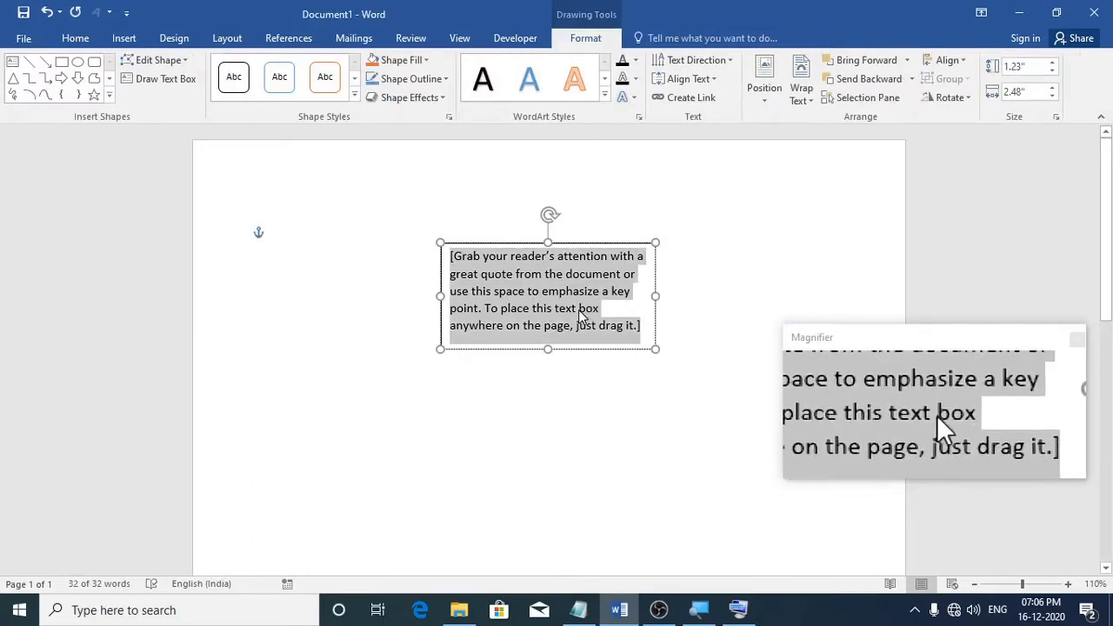
key("Delete")
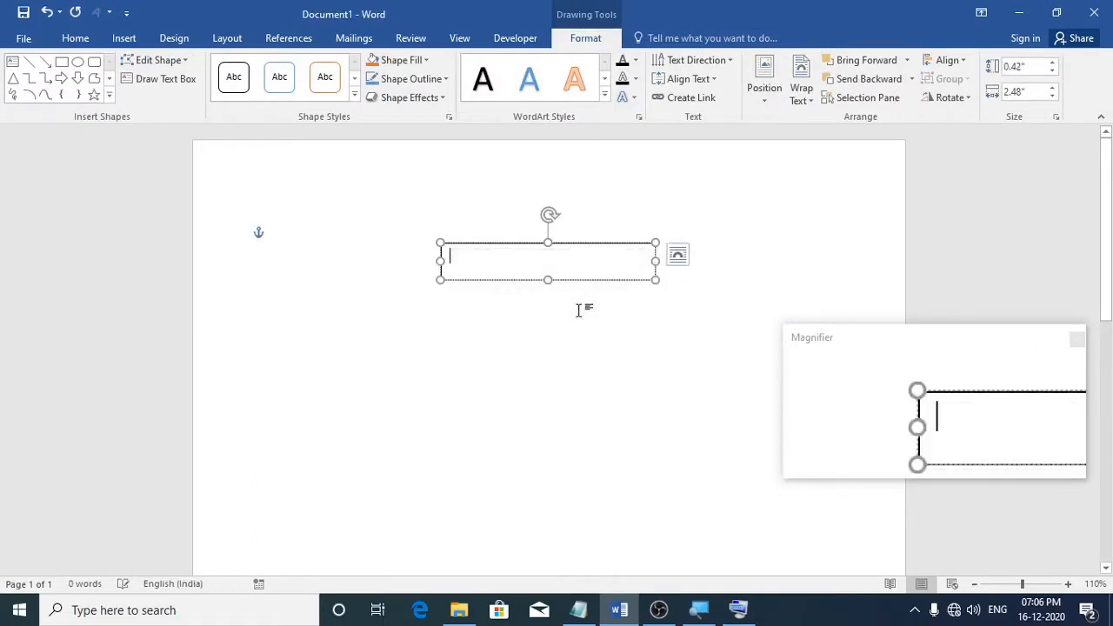
left_click_drag(548, 280, 548, 369)
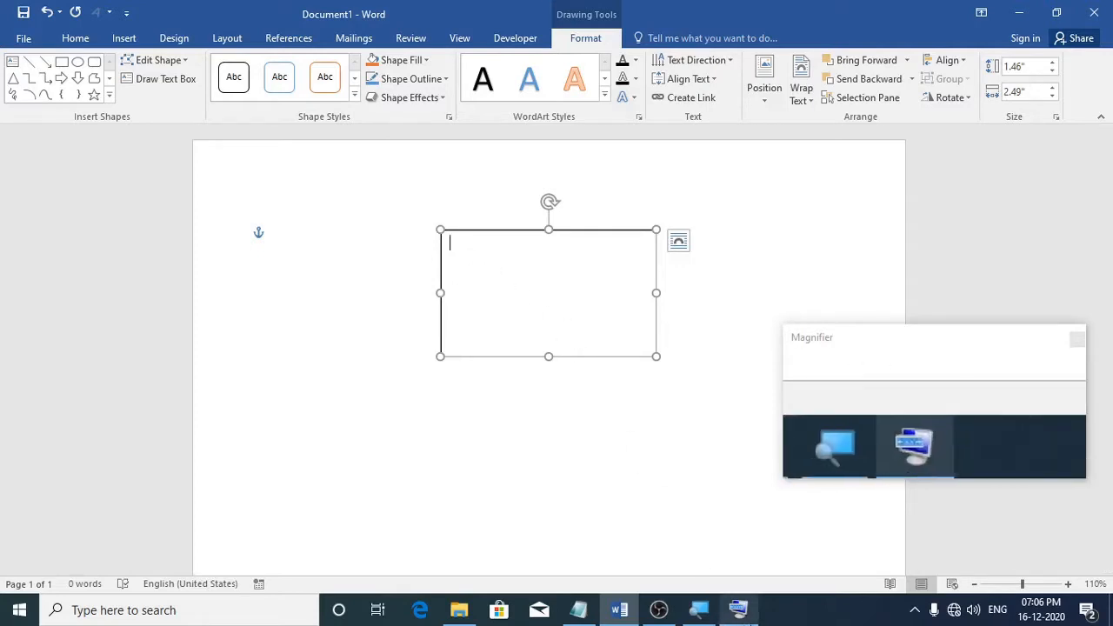
Step: Bring up the On-Screen Keyboard and use it to insert an empty field in the text box, with the formula =78+56
left_click(738, 609)
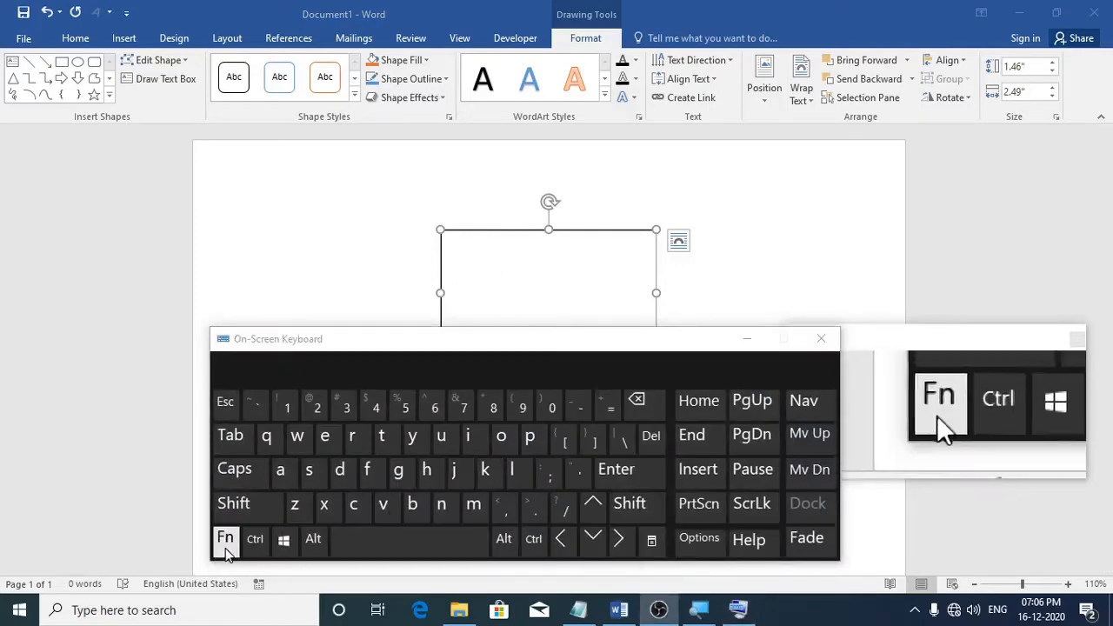
left_click(225, 543)
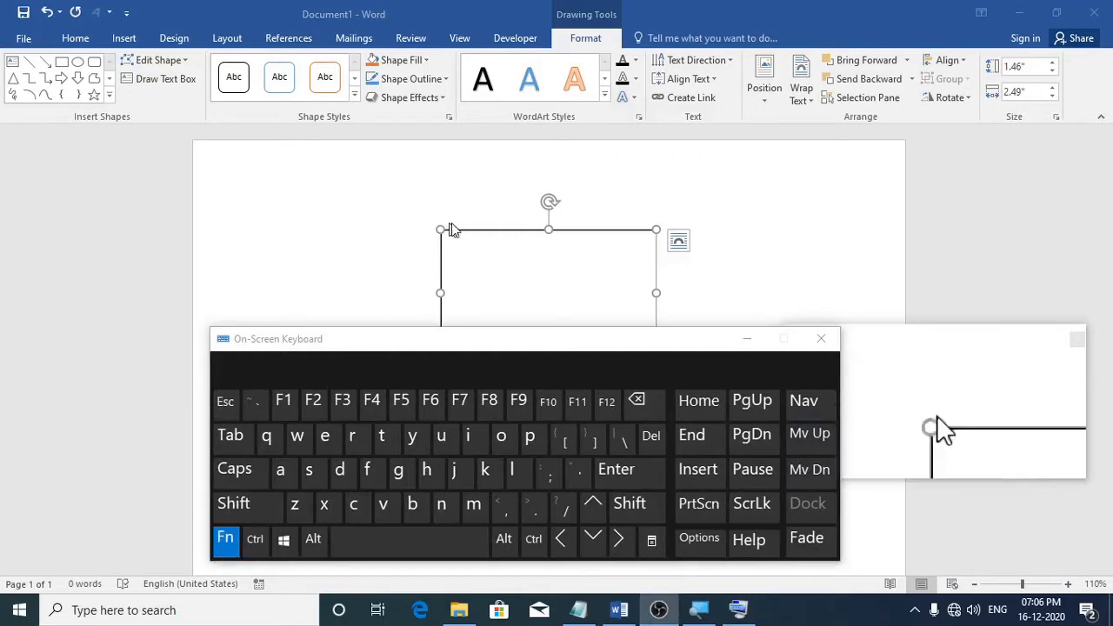
left_click(264, 550)
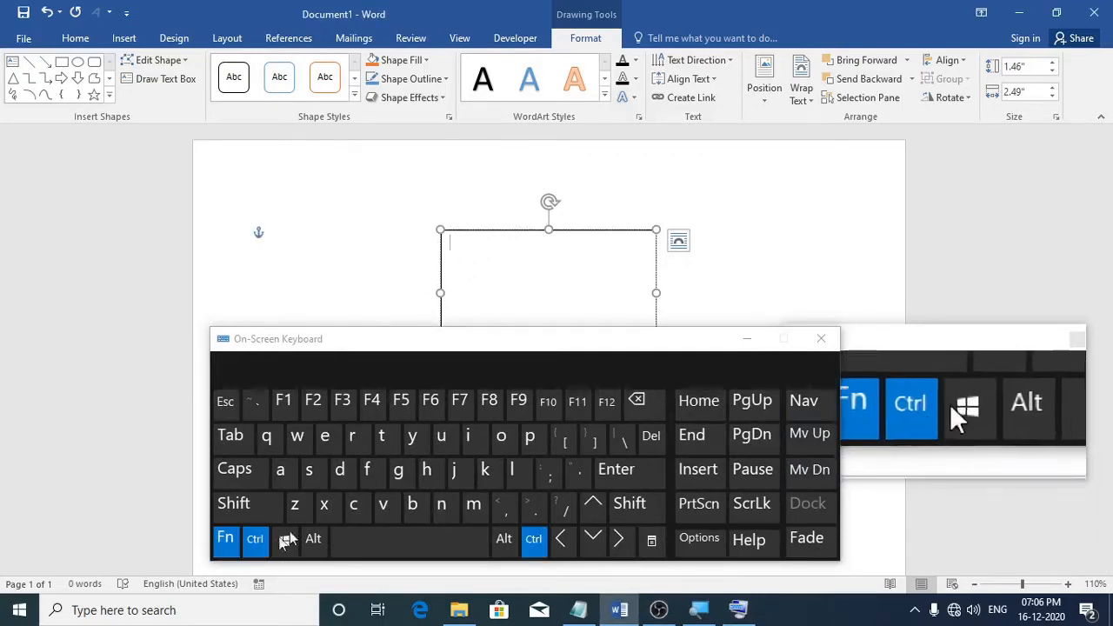
left_click(520, 405)
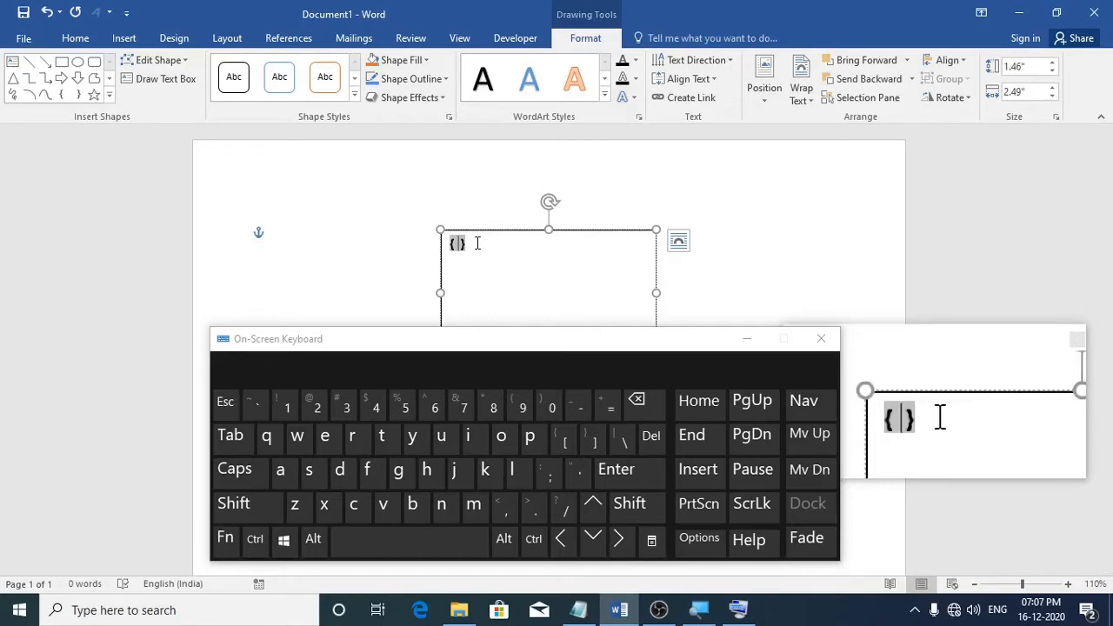
type("= ")
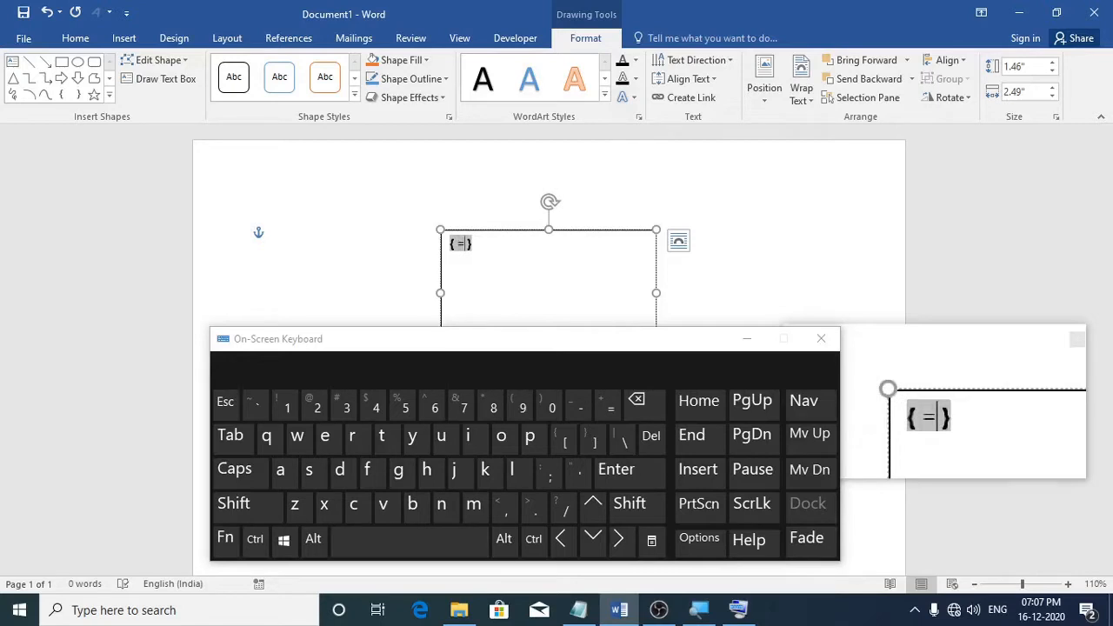
type("78 ")
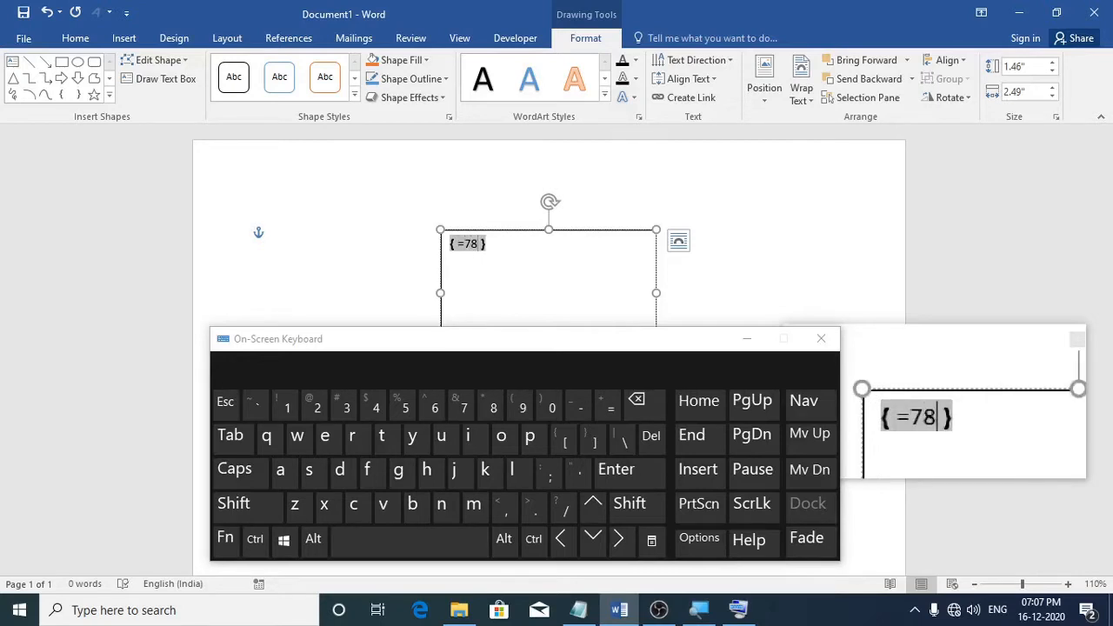
type("+56")
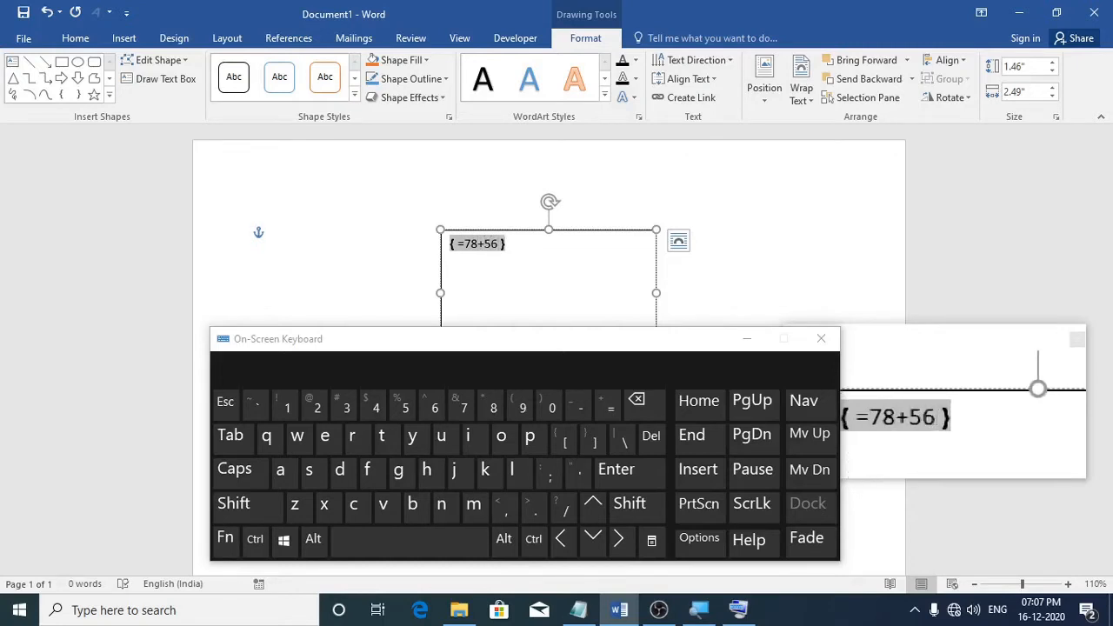
Step: Update the =78+56 field to calculate its result and place the cursor after it
left_click(228, 540)
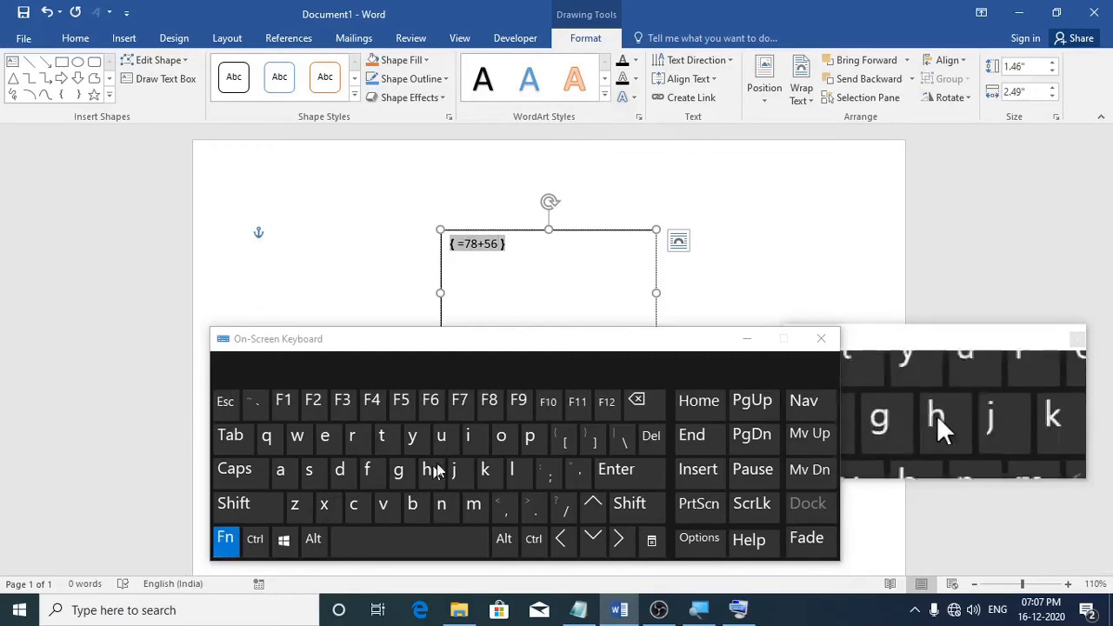
left_click(520, 402)
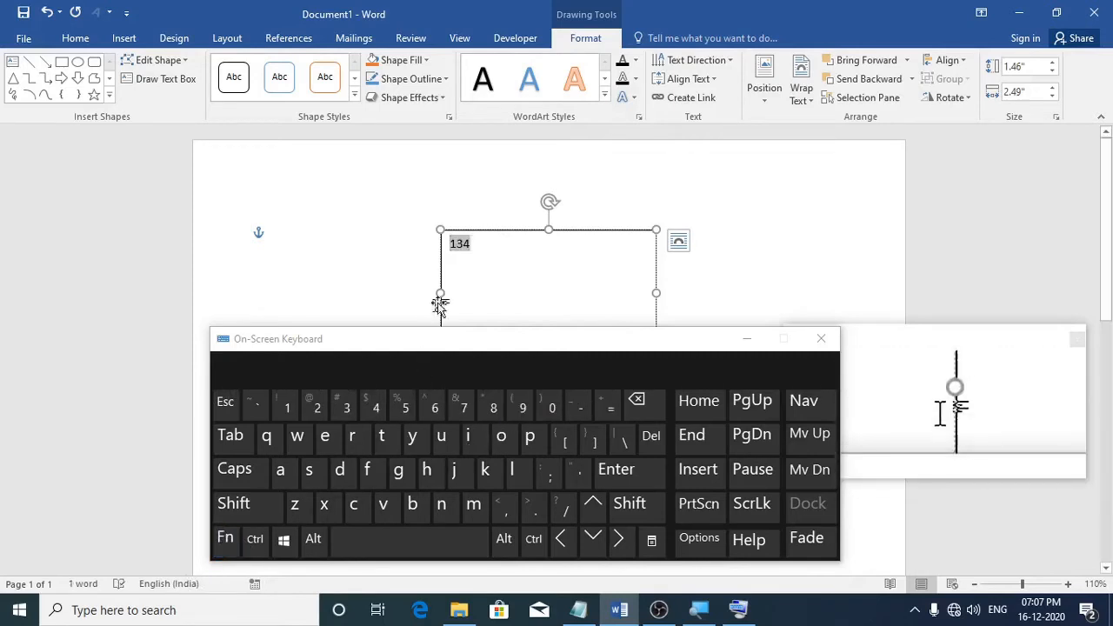
left_click(489, 247)
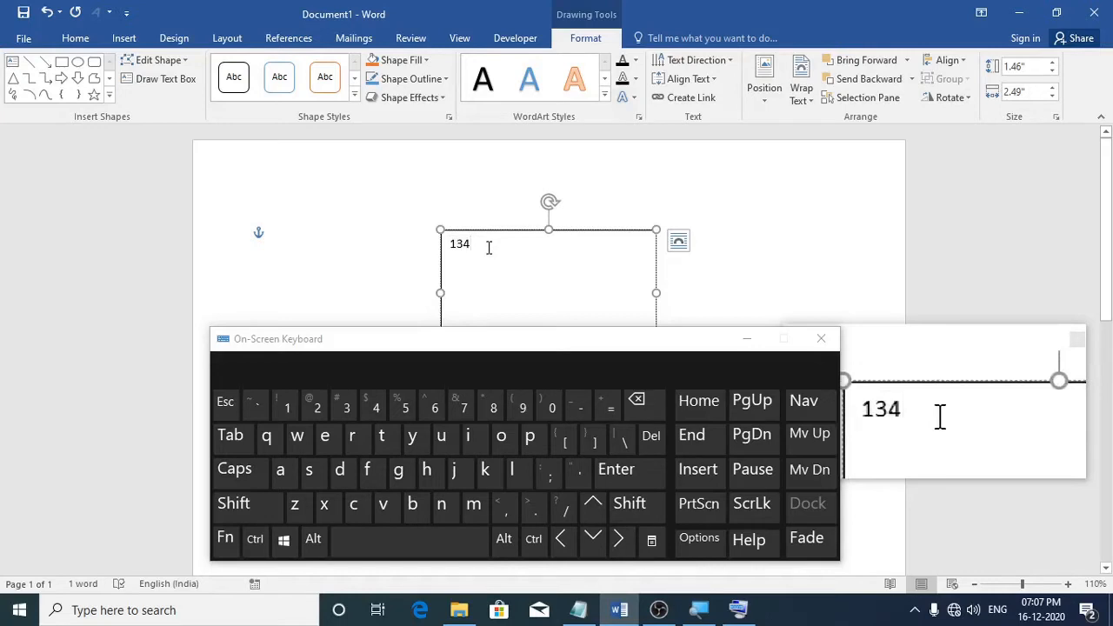
Step: Insert a second field on a new line of the text box and enter the formula =(78+25)/2
key("Return")
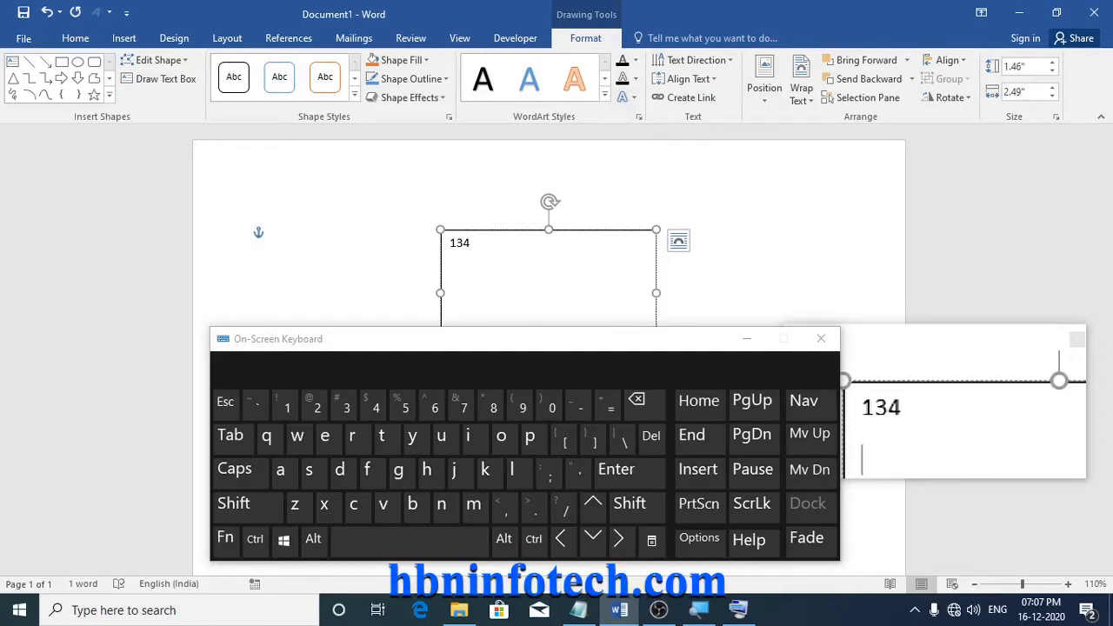
left_click(227, 548)
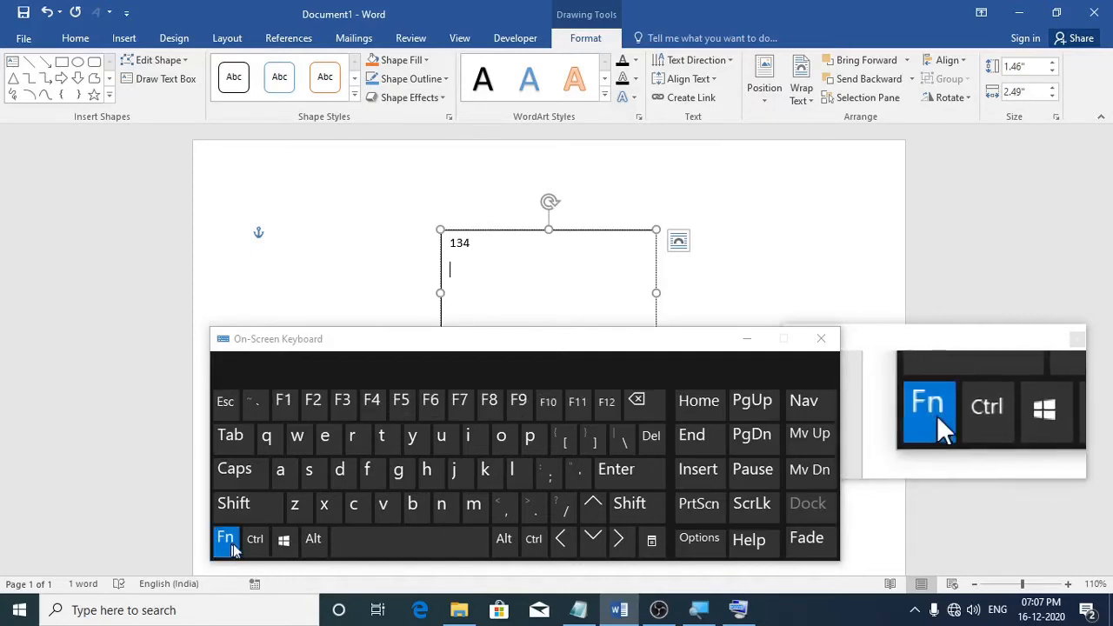
left_click(255, 548)
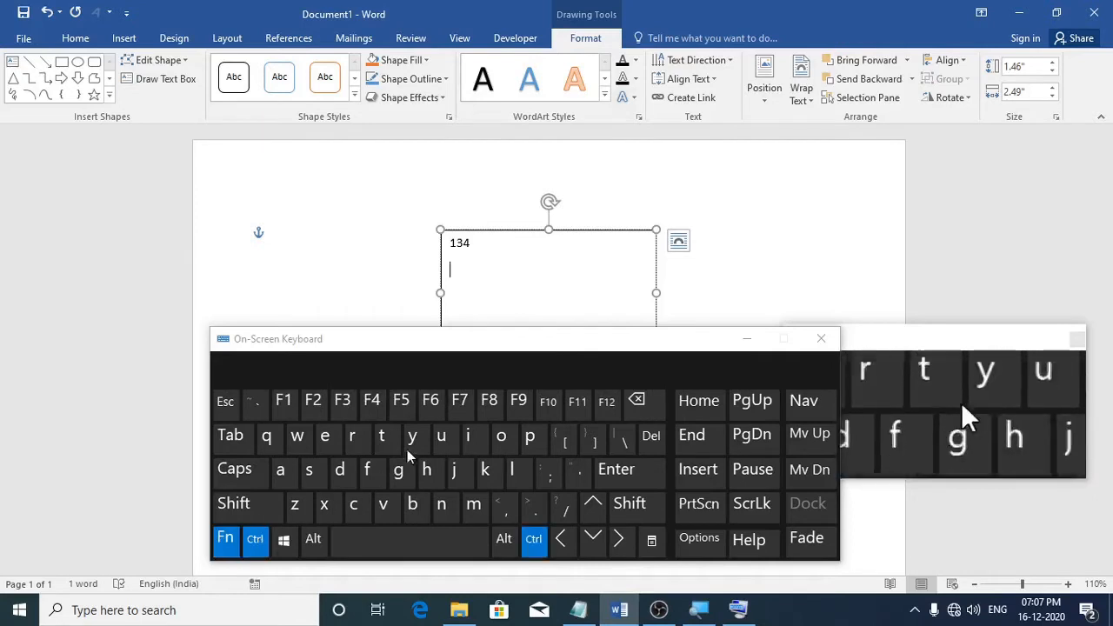
left_click(518, 401)
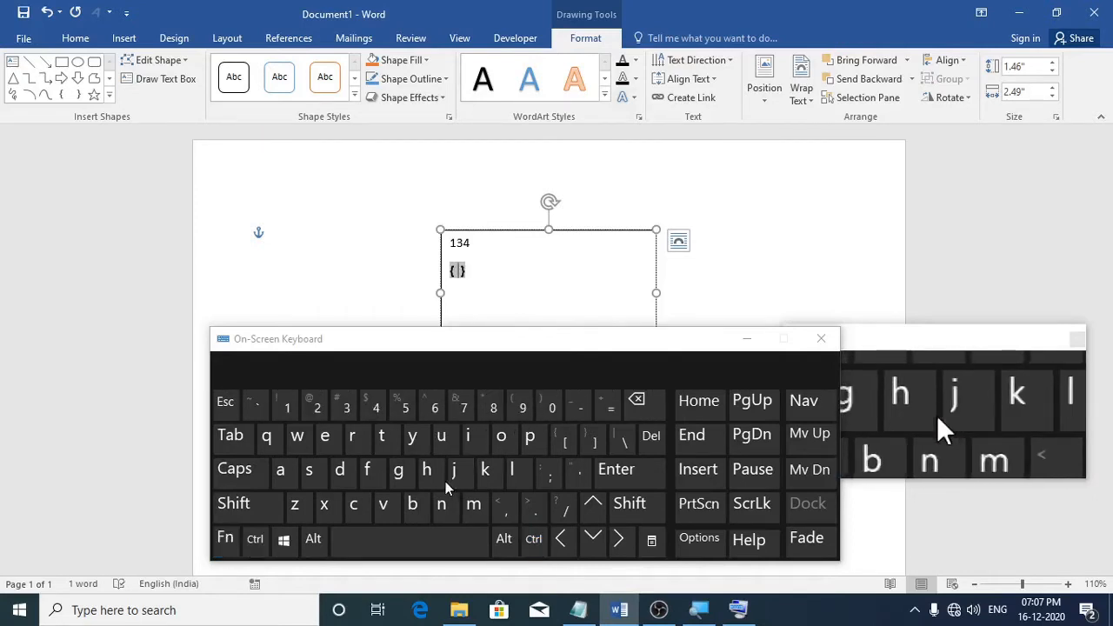
type("=")
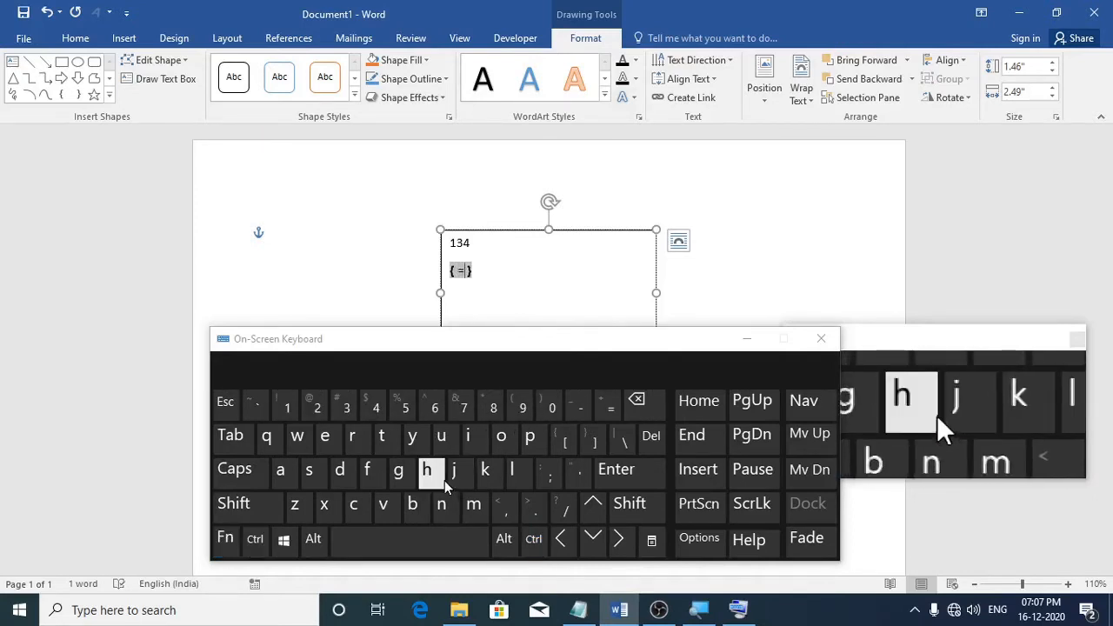
type("(78+")
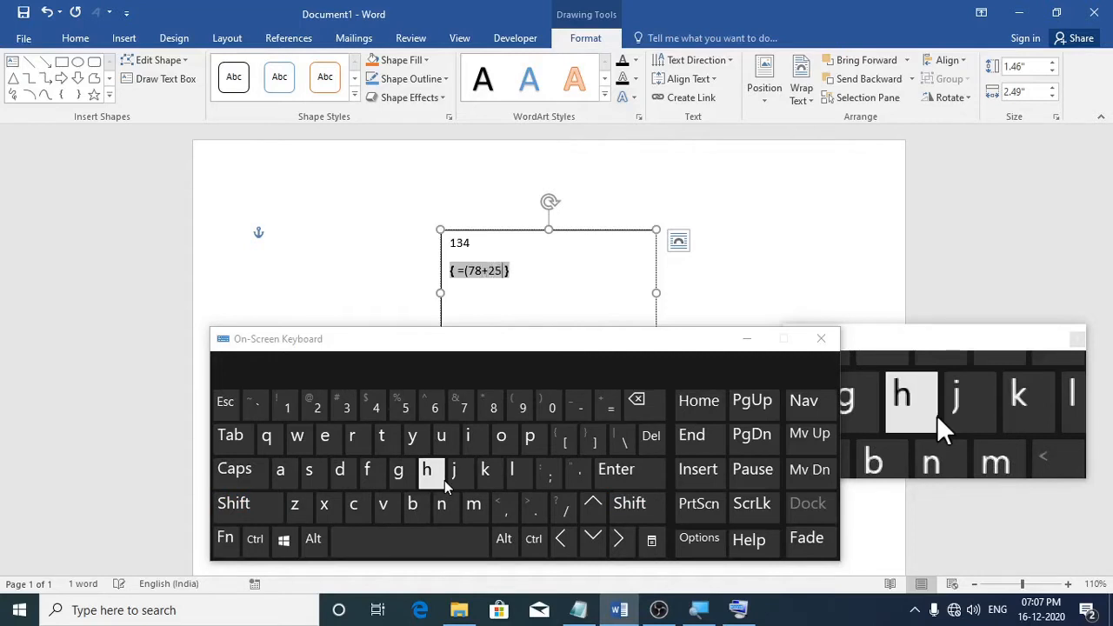
type("25)/2")
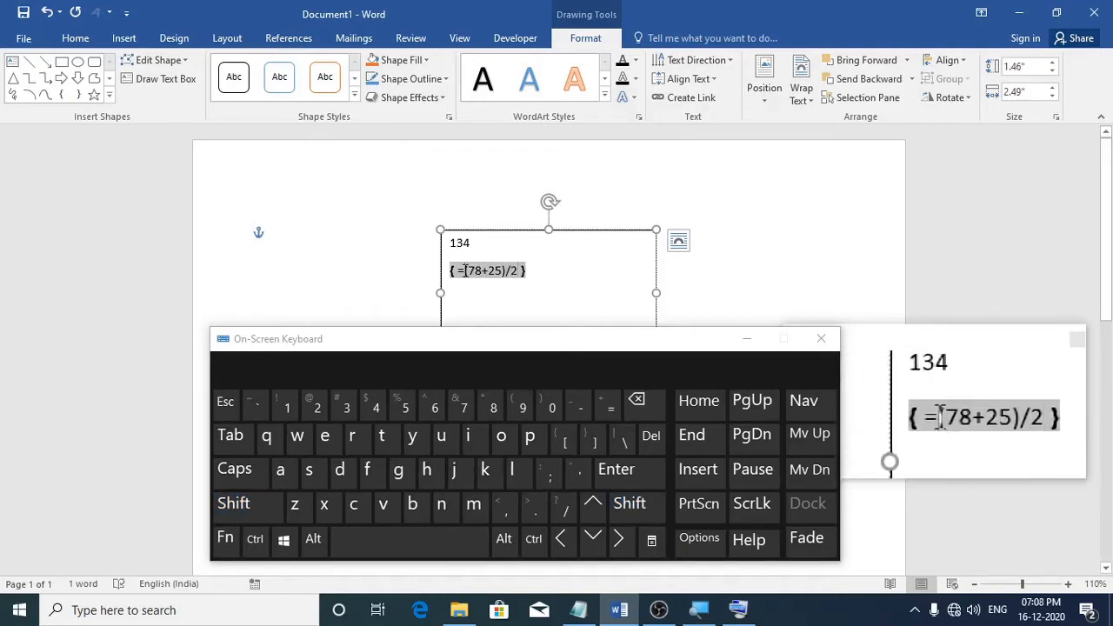
Step: Extend the second field's formula with outer parentheses and a multiplication so it reads =((78+25)/2)*50
key("shift")
type("(")
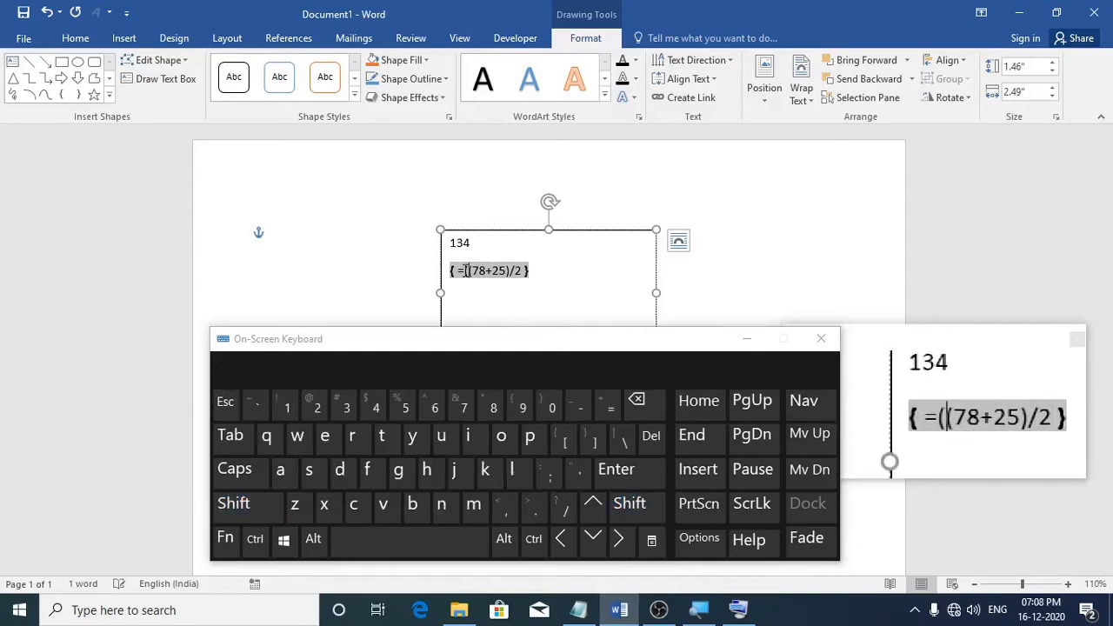
left_click(523, 272)
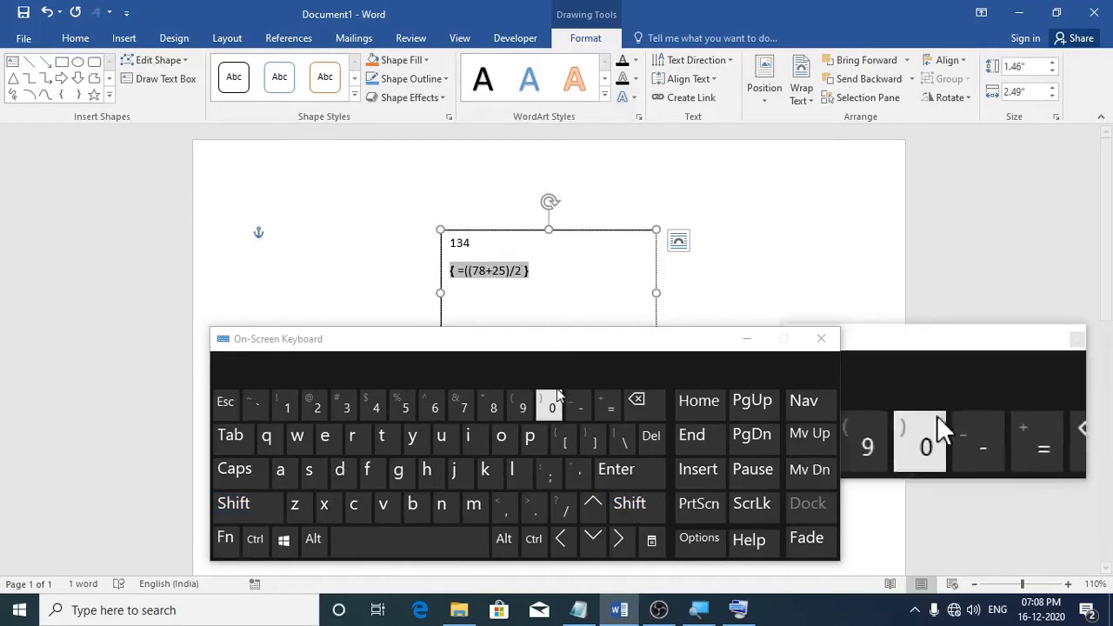
type(")*")
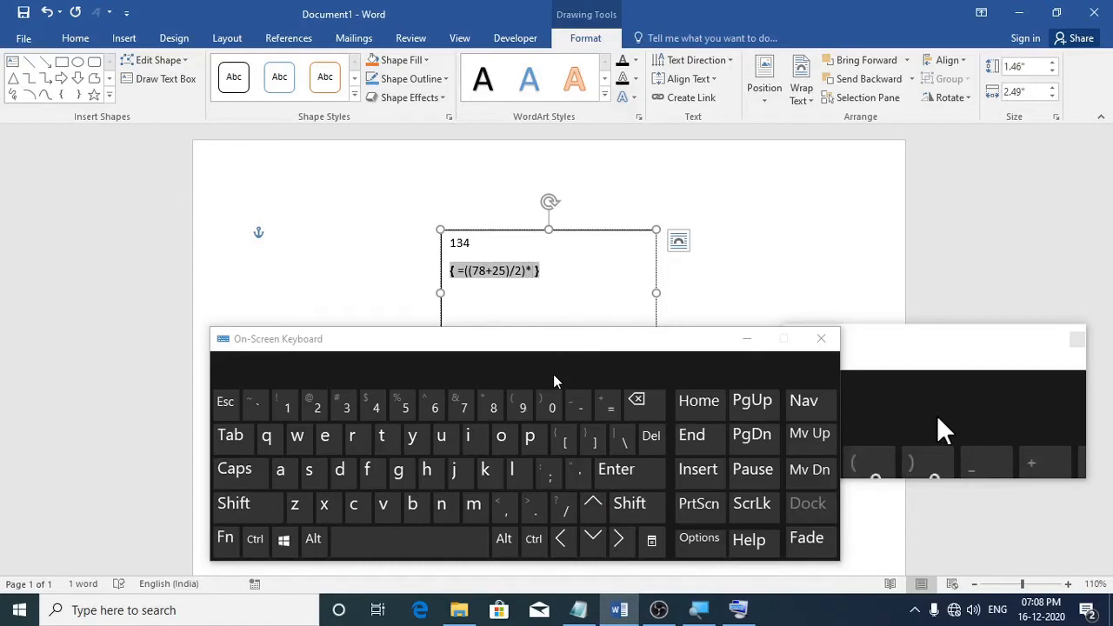
type("50")
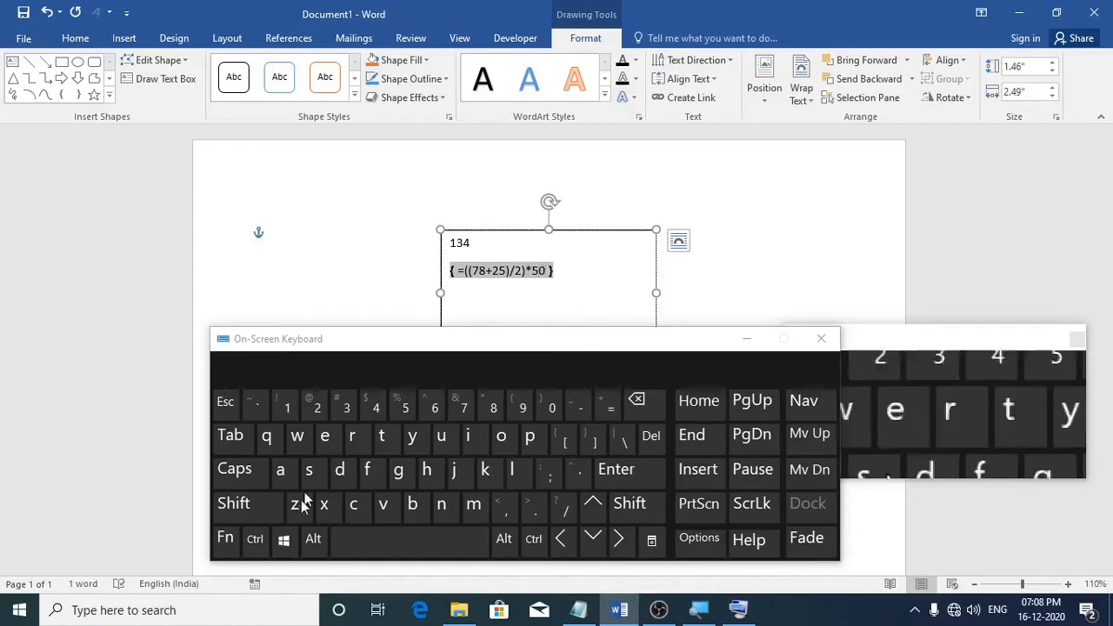
Step: Update the second field to calculate ((78+25)/2)*50 and place the cursor after its result
left_click(230, 539)
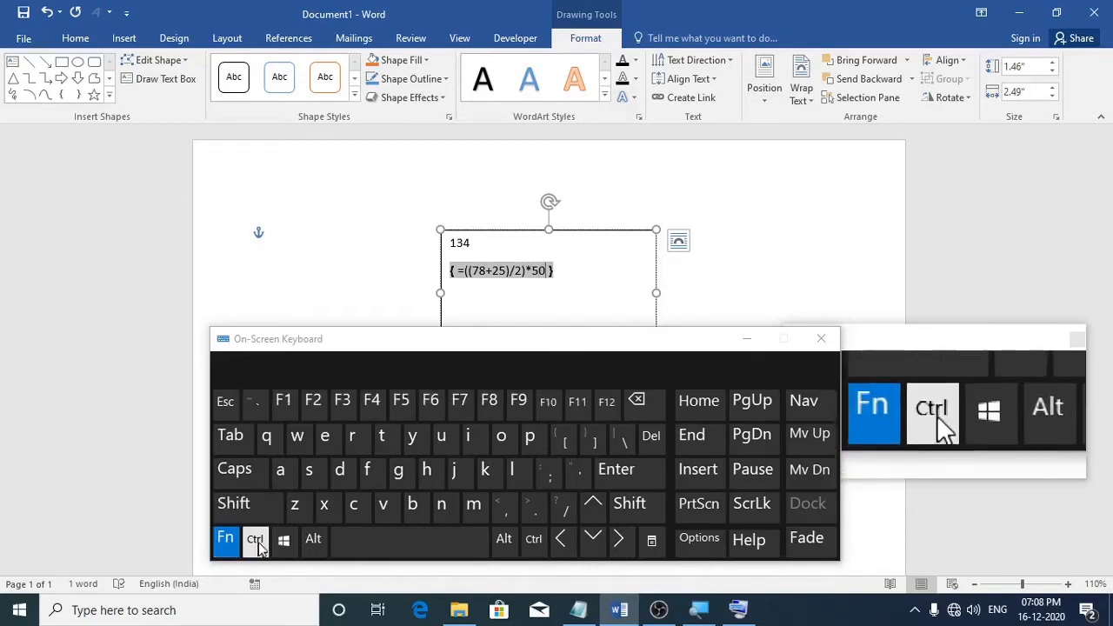
left_click(518, 403)
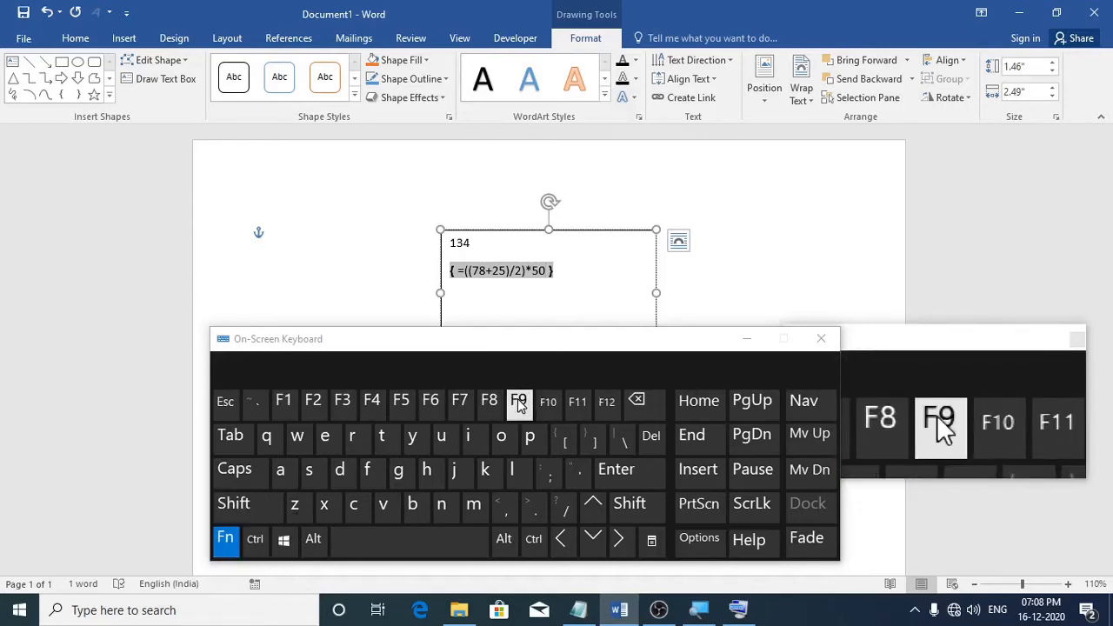
left_click(519, 403)
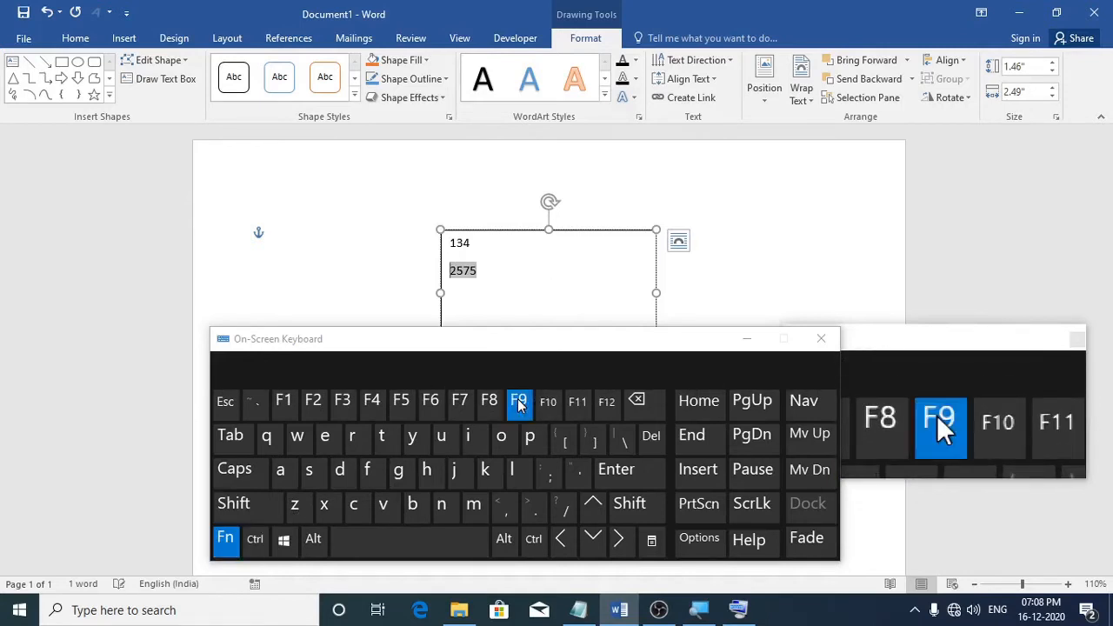
left_click(519, 275)
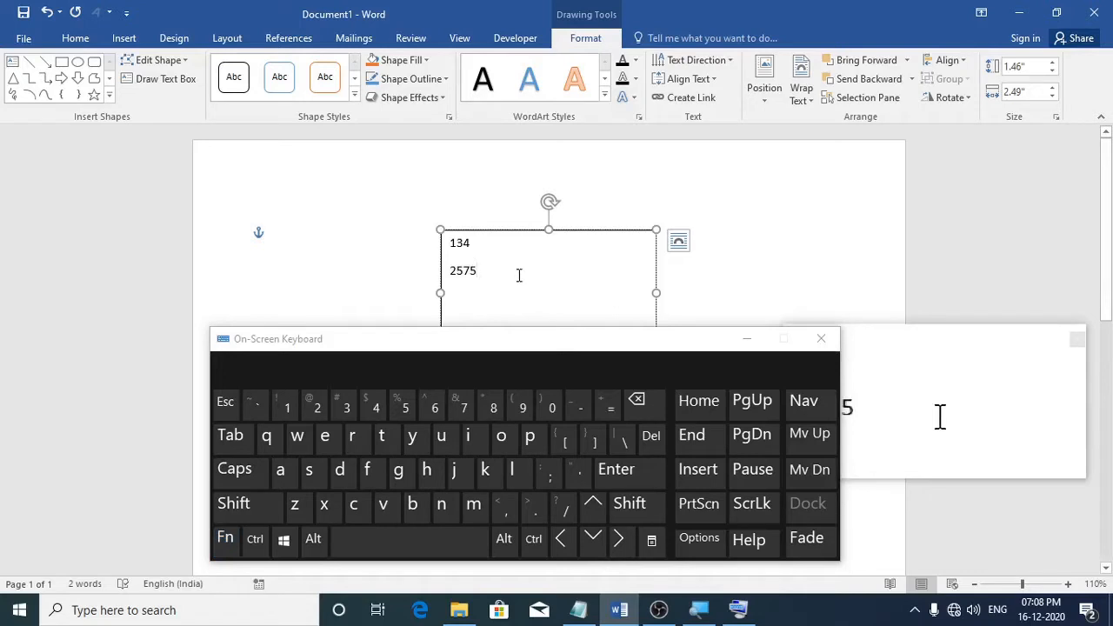
Step: Select everything inside the text box and delete it, leaving the box itself in place
key("Return")
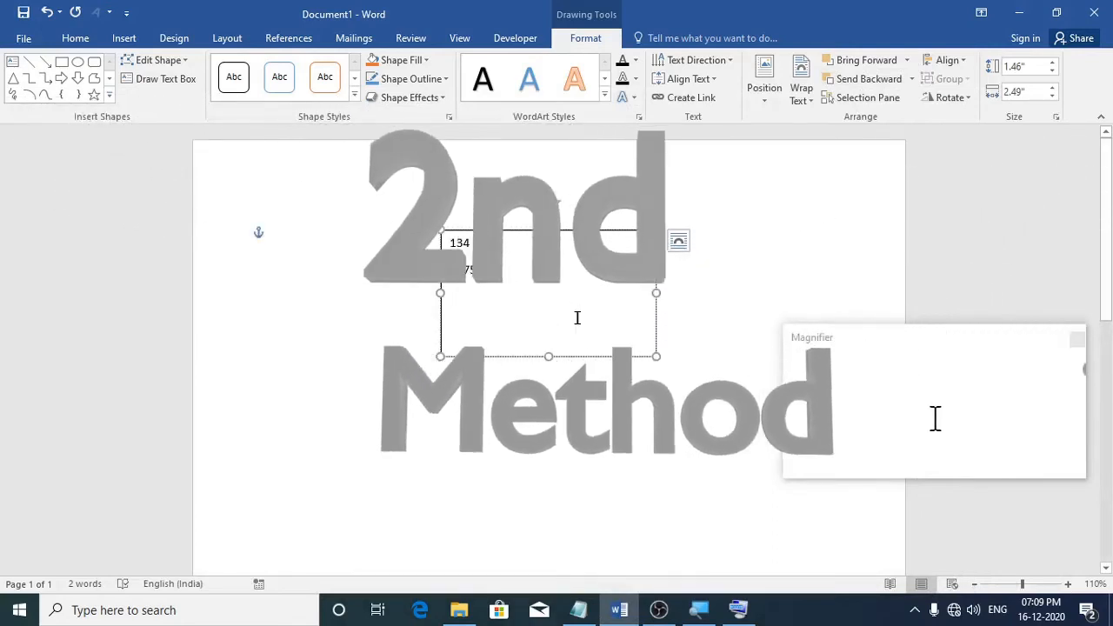
key("ctrl+a")
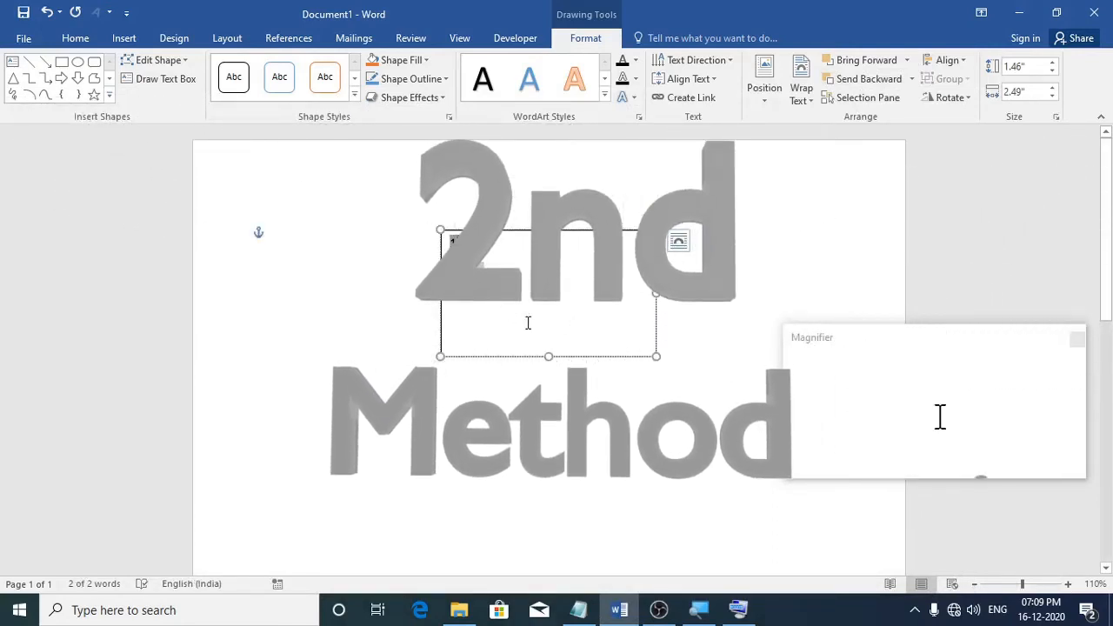
key("Delete")
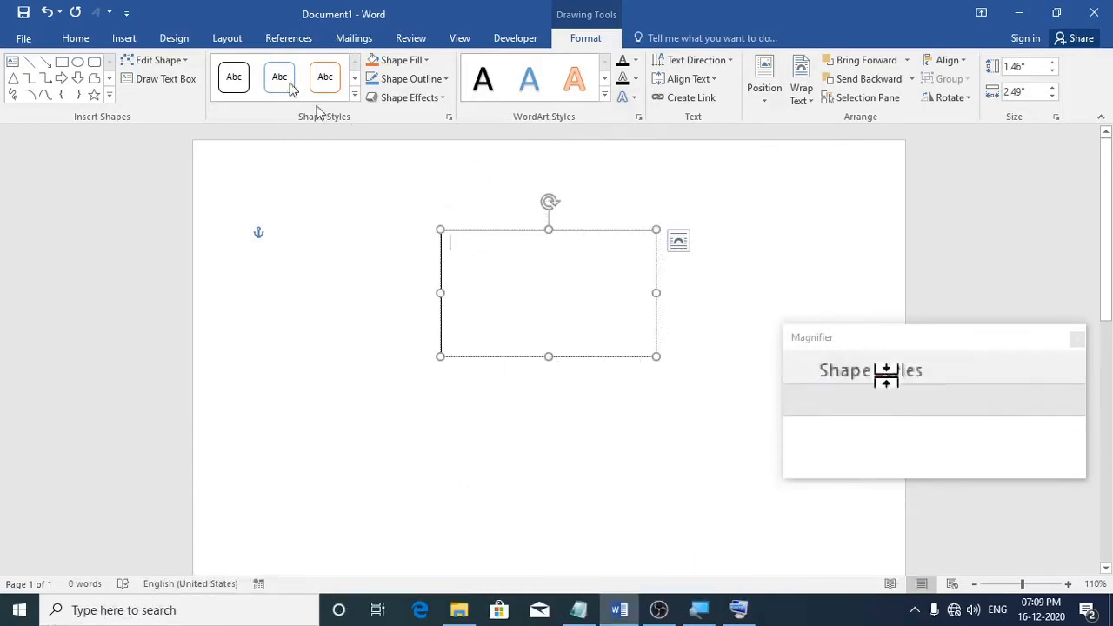
Step: Open the Formula settings for a new Quick Parts field in the empty text box and move the dialog clear of the box
left_click(124, 41)
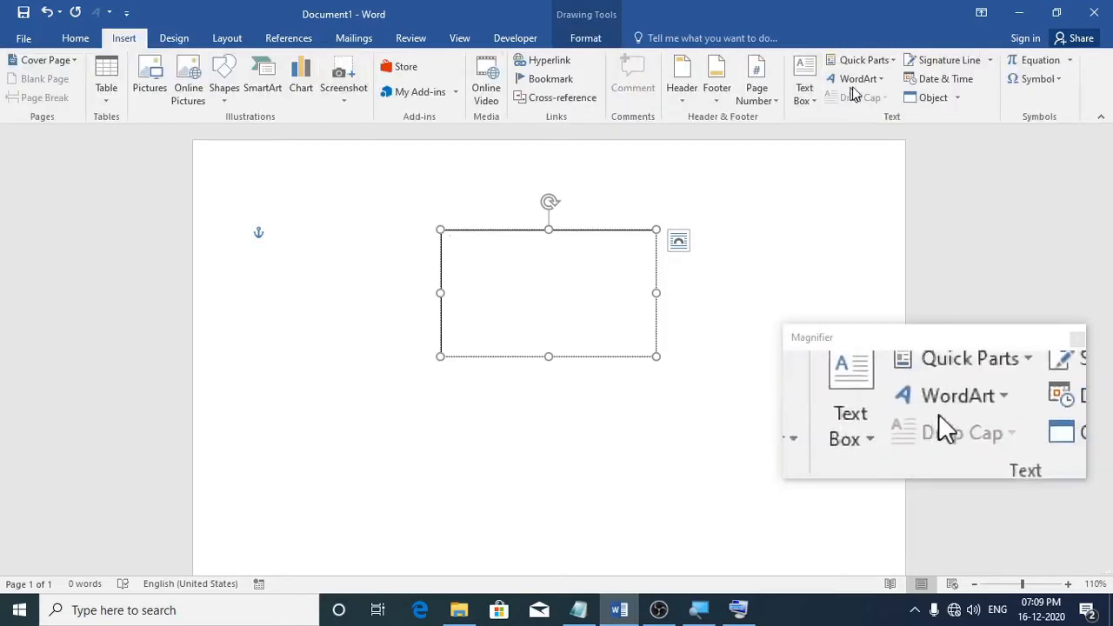
left_click(890, 64)
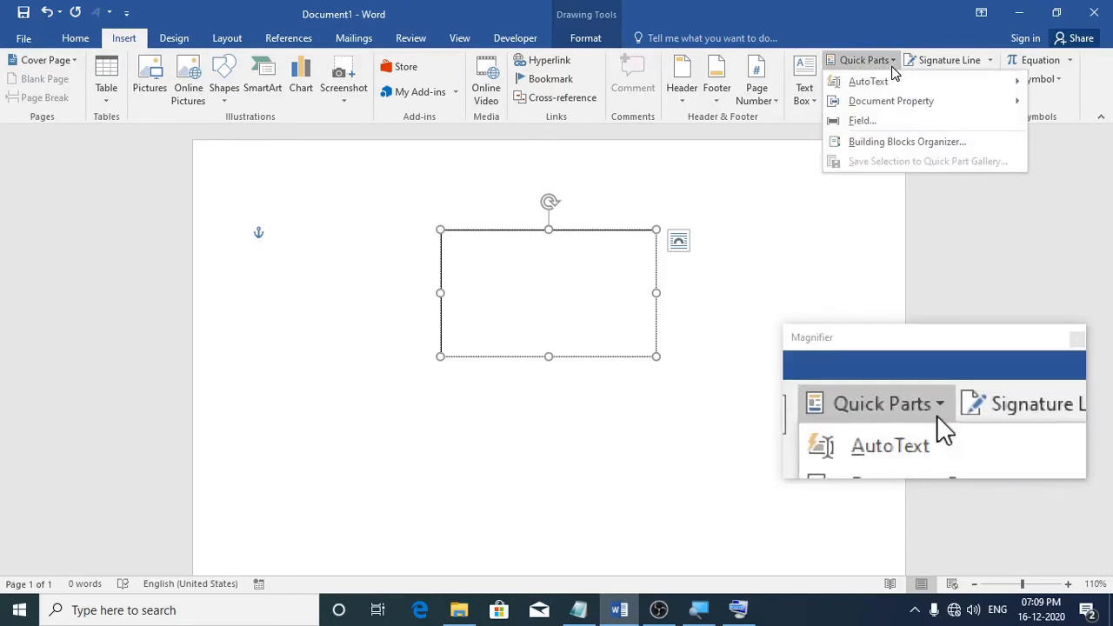
left_click(879, 126)
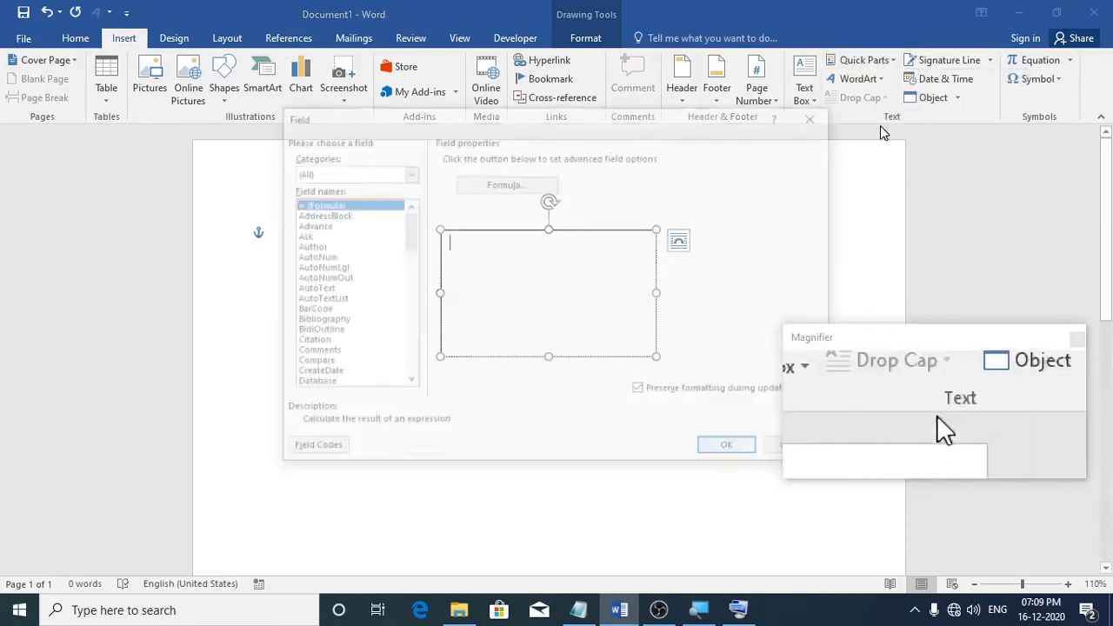
left_click_drag(497, 122, 834, 214)
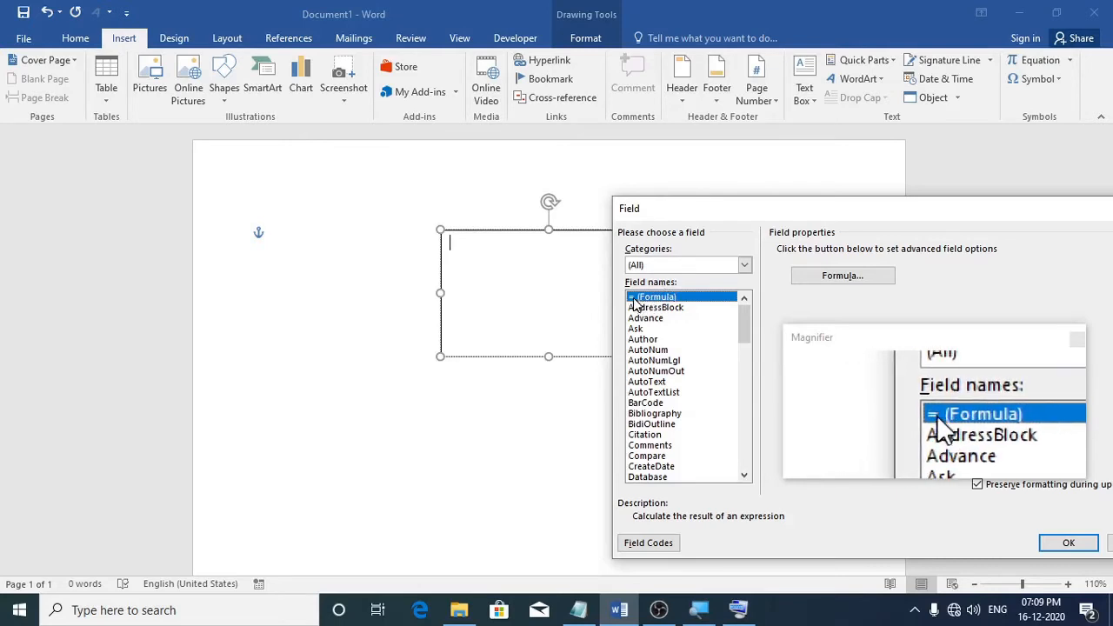
left_click(833, 275)
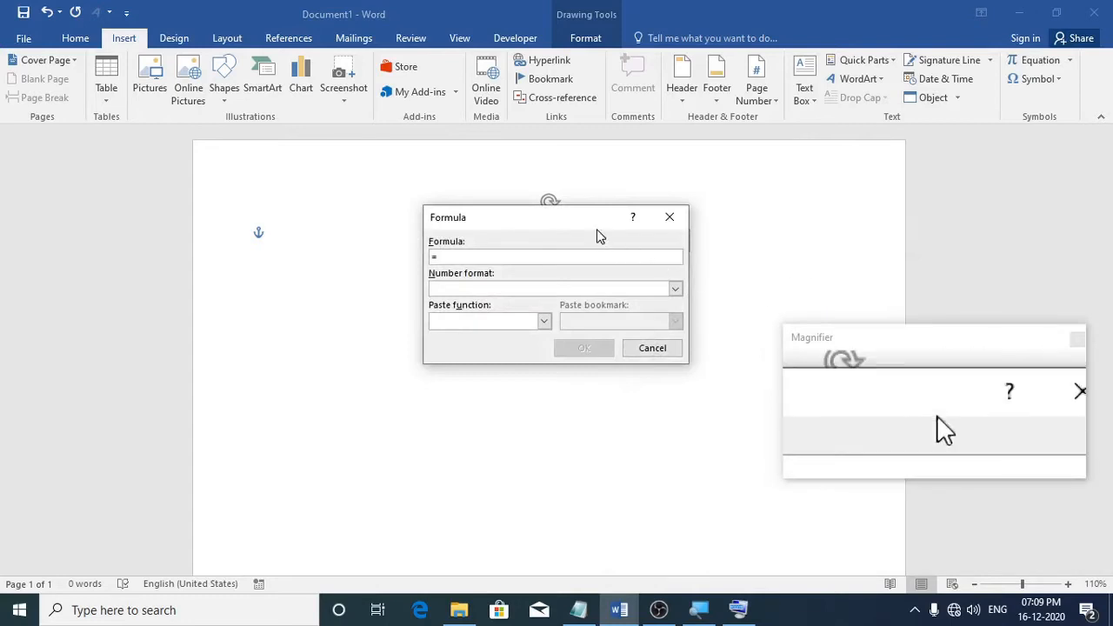
left_click_drag(551, 226, 296, 283)
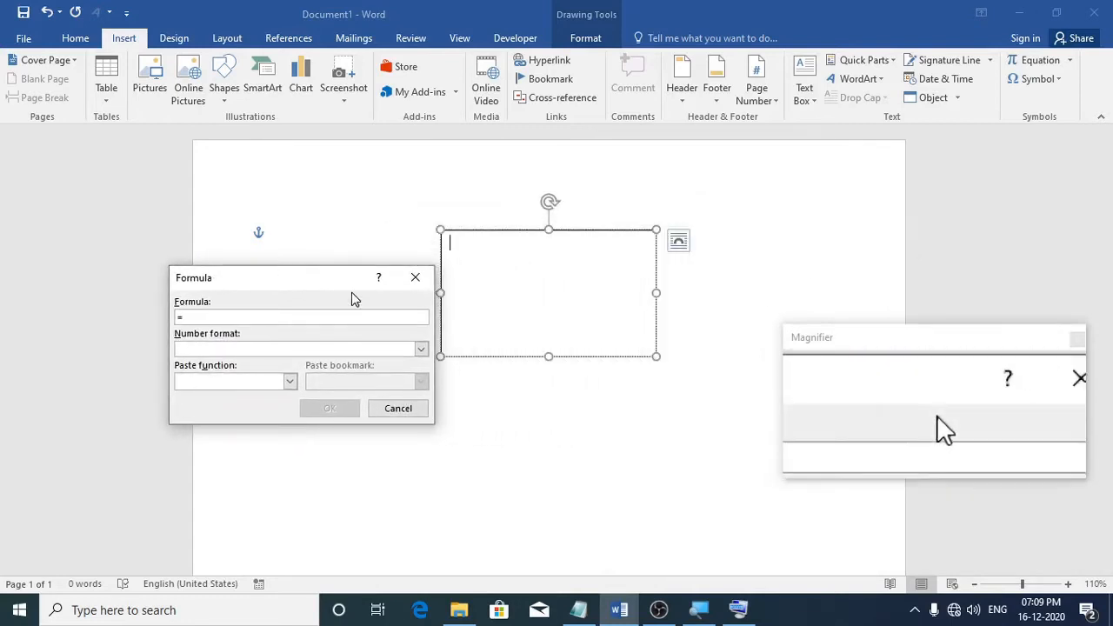
Step: Pick the SUM function, complete the formula as =SUM(45,56,87), and insert it into the text box
left_click(290, 382)
mouse_move(294, 417)
left_mouse_down()
mouse_move(288, 452)
mouse_move(291, 421)
left_mouse_up()
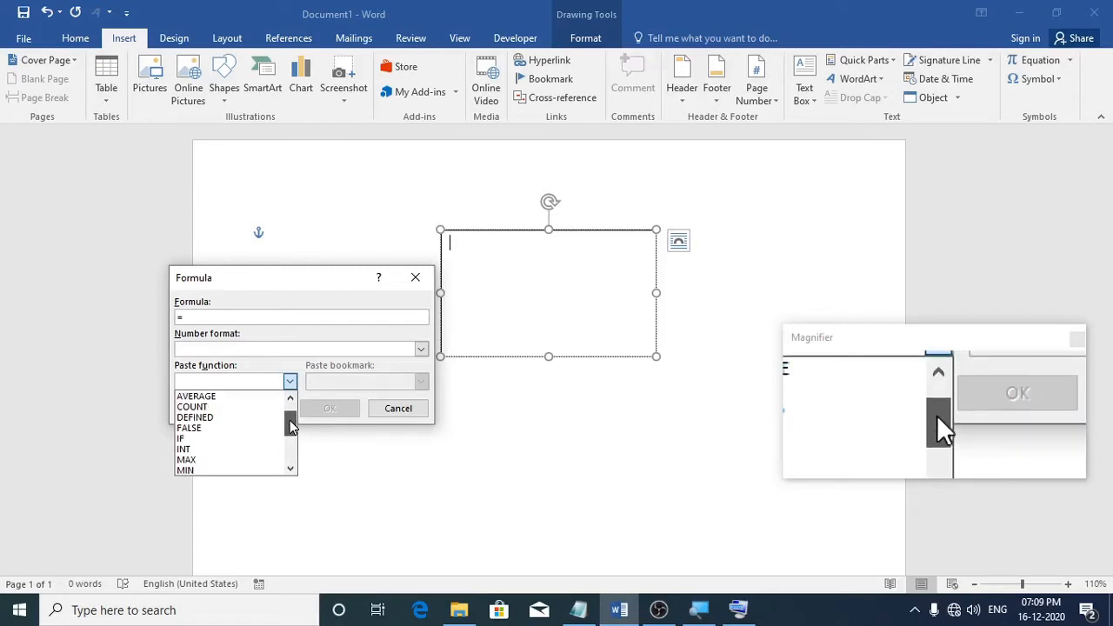
left_click_drag(290, 420, 293, 467)
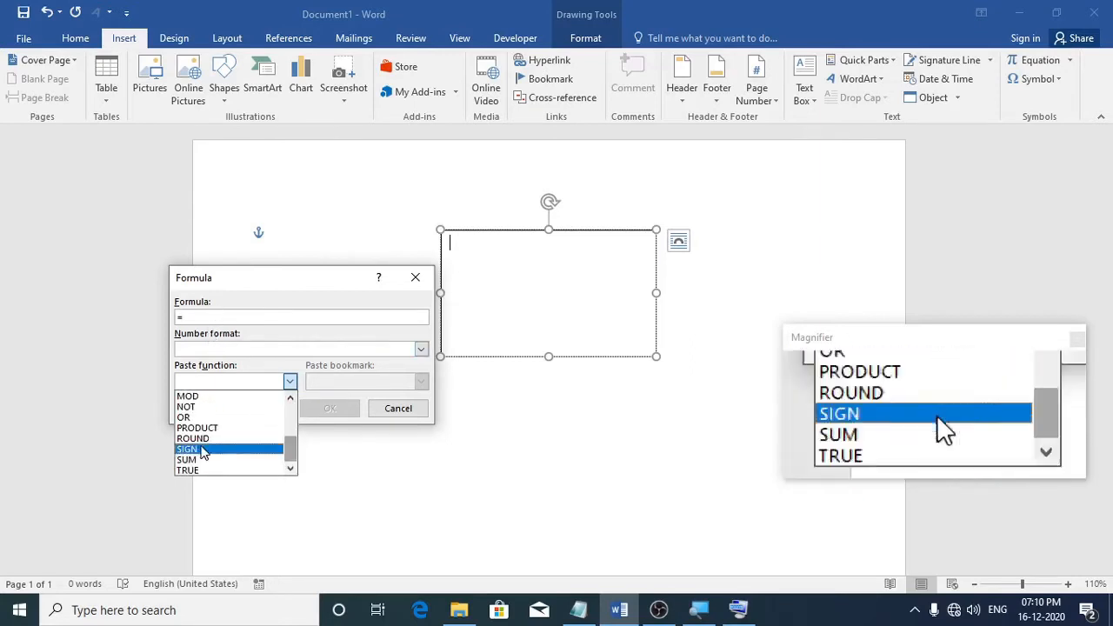
left_click(200, 460)
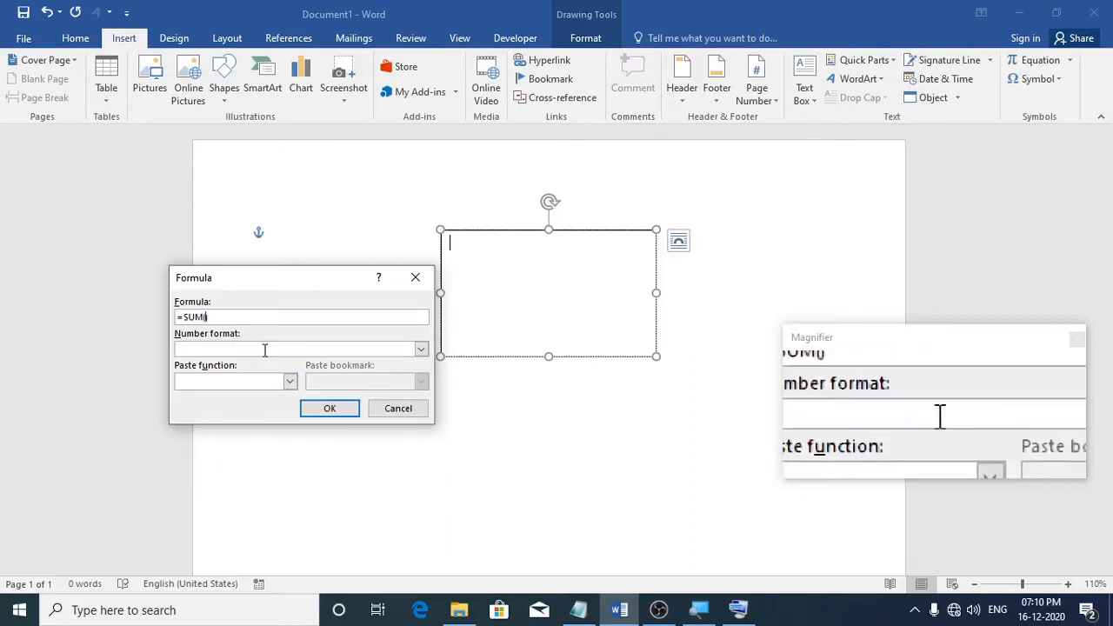
type("45")
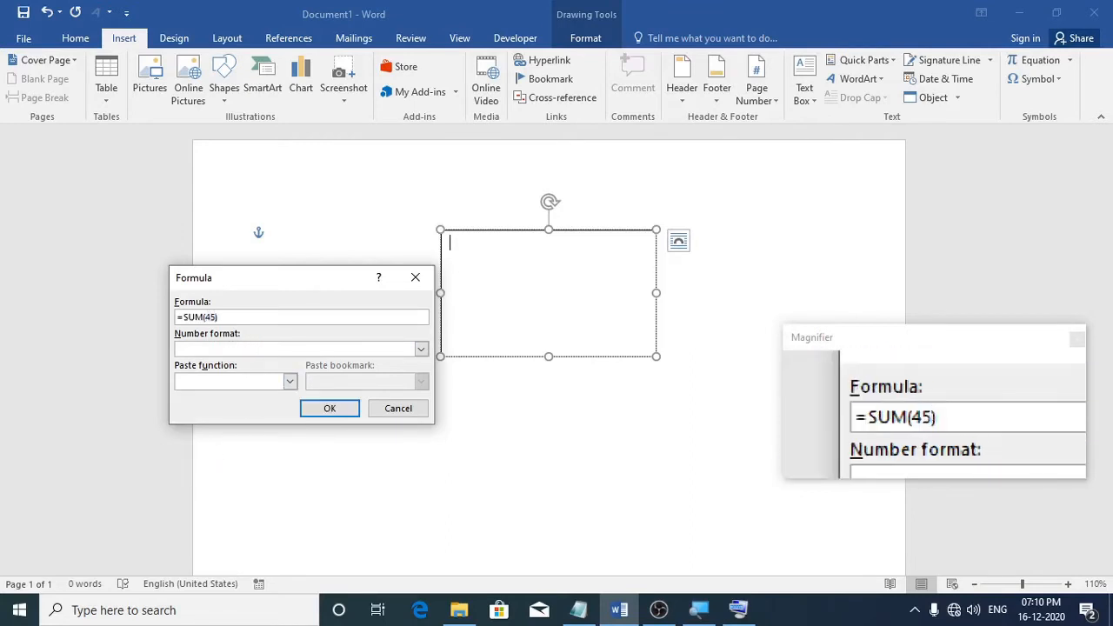
type(",5")
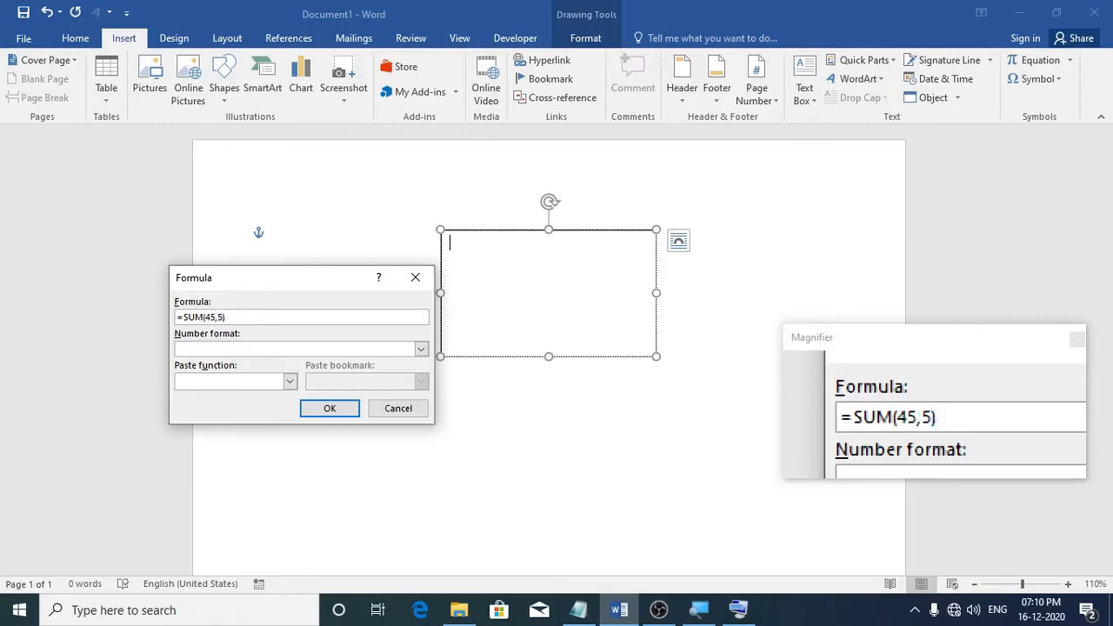
type("6,")
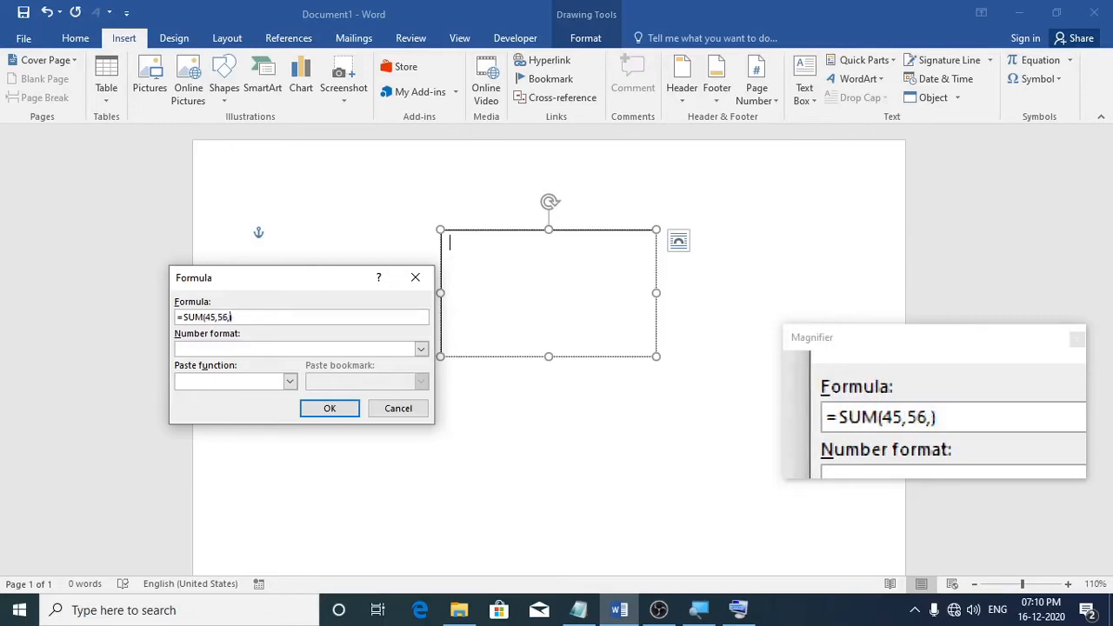
type("87)")
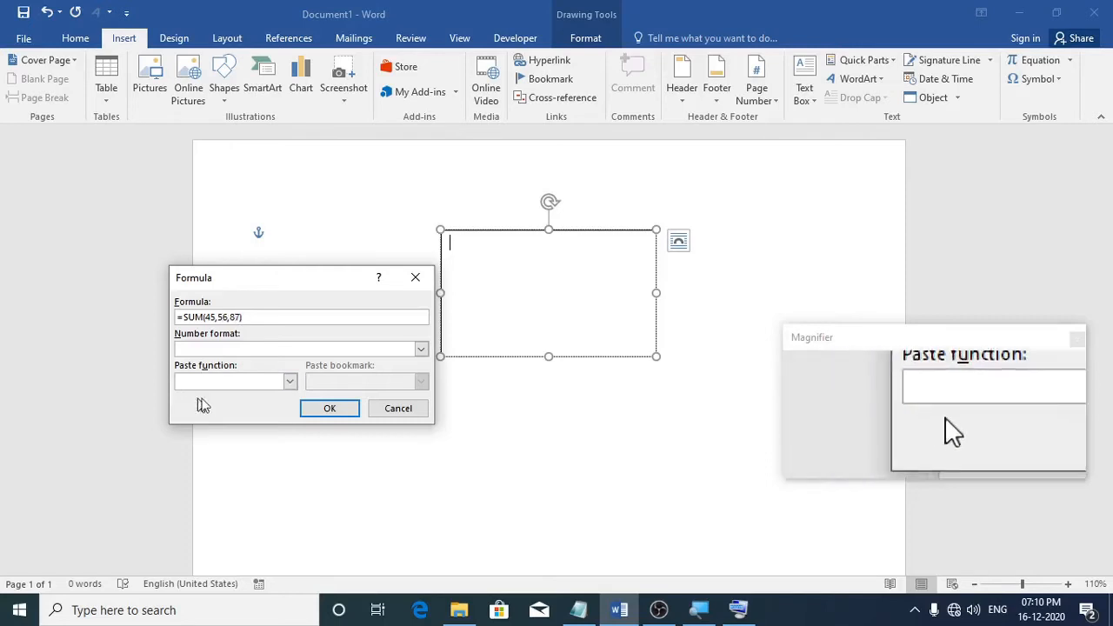
left_click(329, 408)
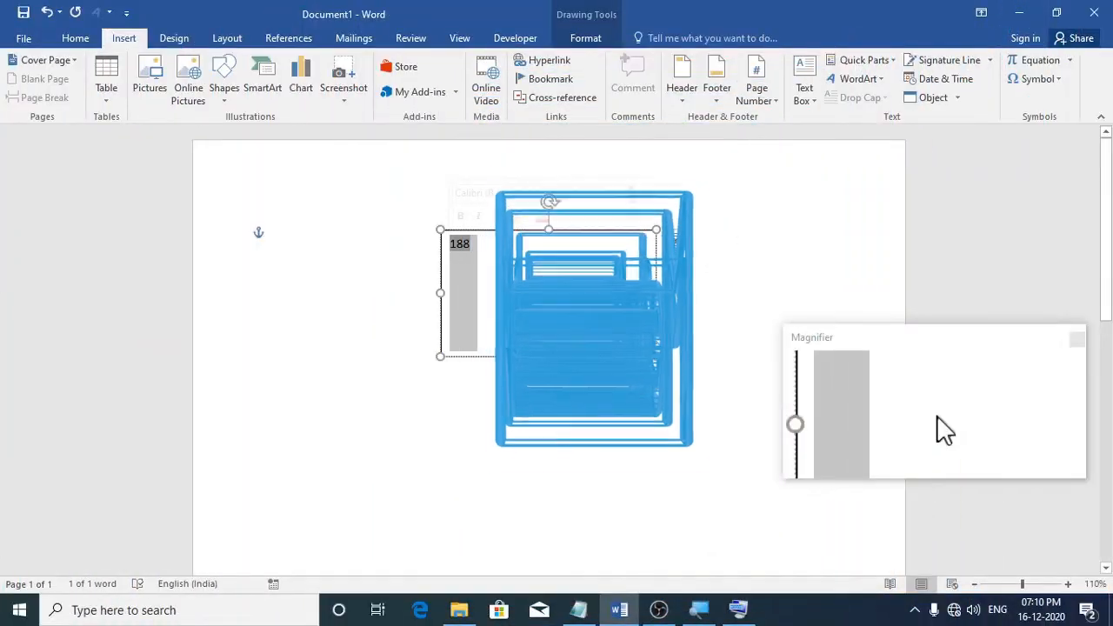
Step: Delete the calculated result from the text box and insert a table with three columns and six rows in its place
key("Delete")
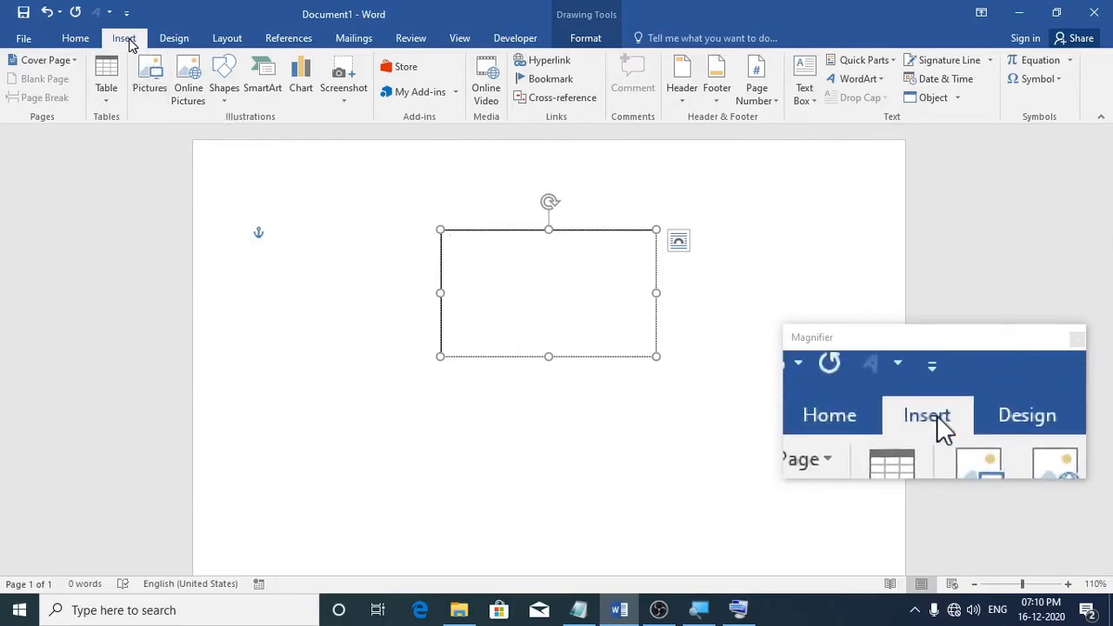
left_click(108, 106)
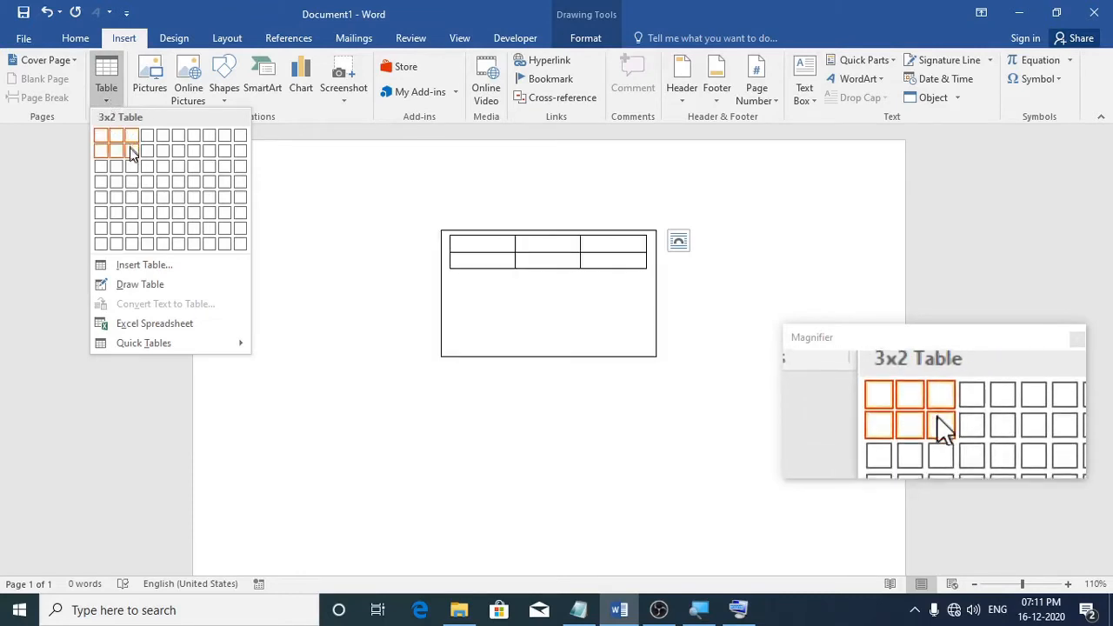
left_click(129, 212)
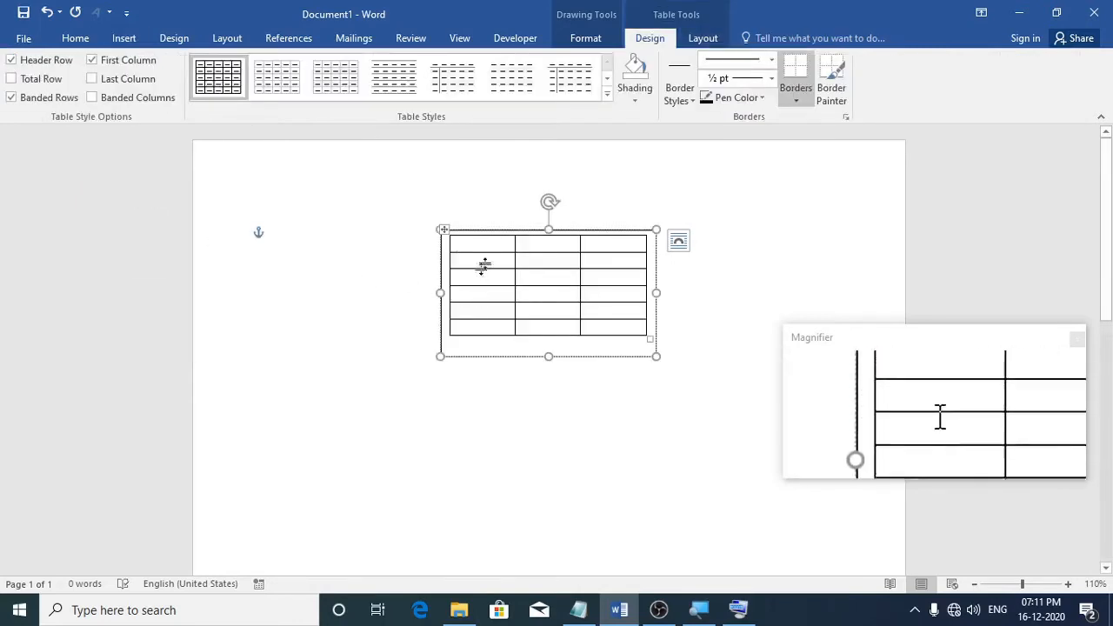
Step: Fill the first five cells of the table's first column with 45, 25, 45, 78 and 65
type("45")
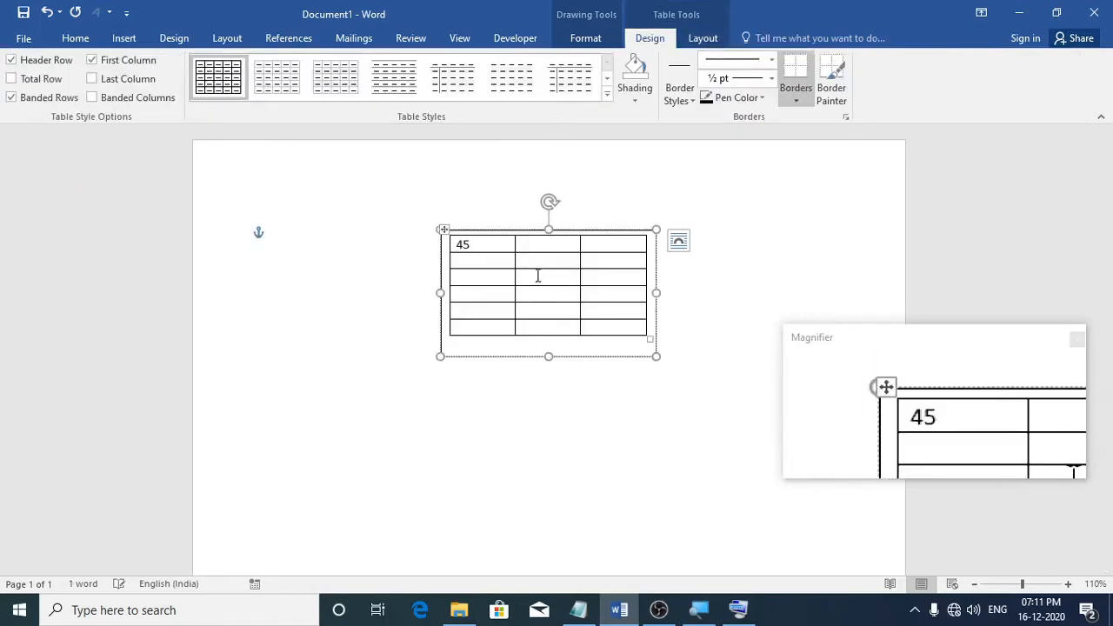
key("Down")
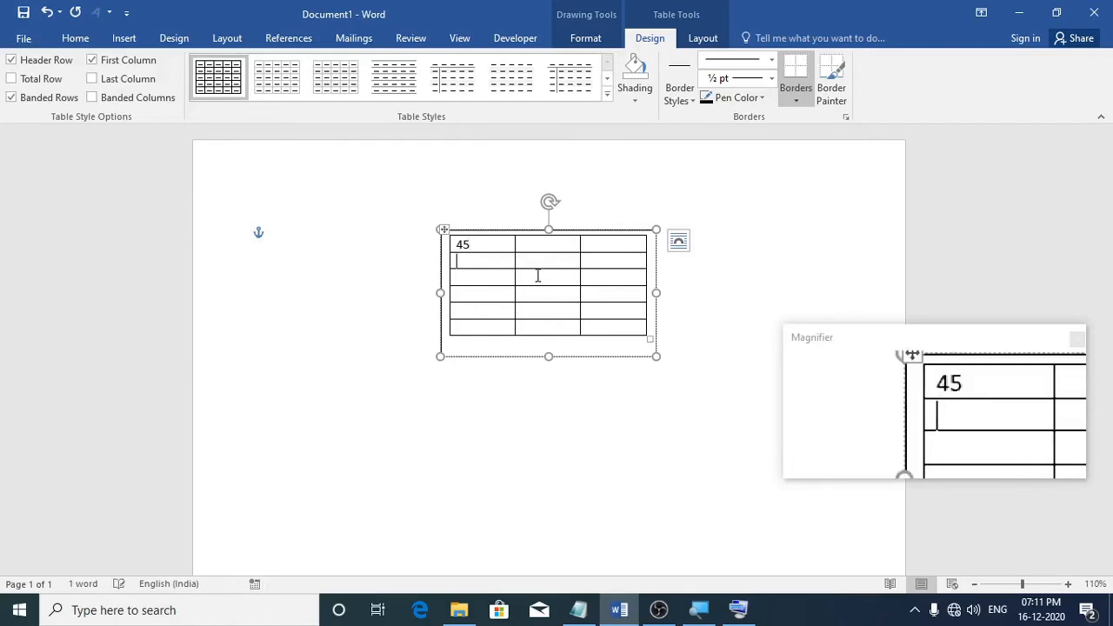
type("25")
key("Down")
type("45")
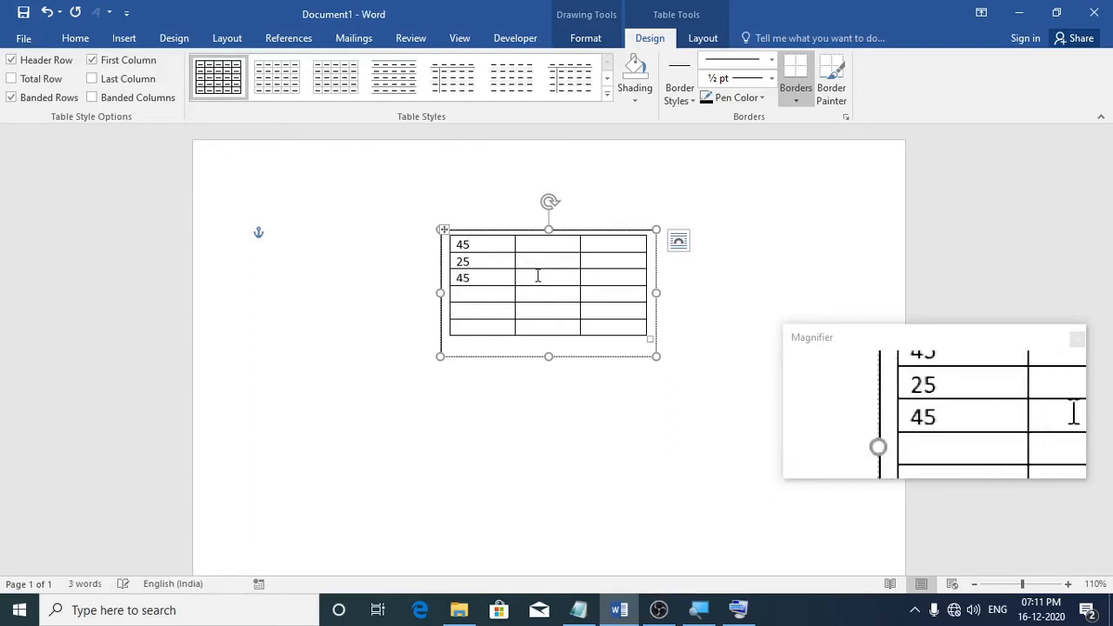
key("Down")
type("78")
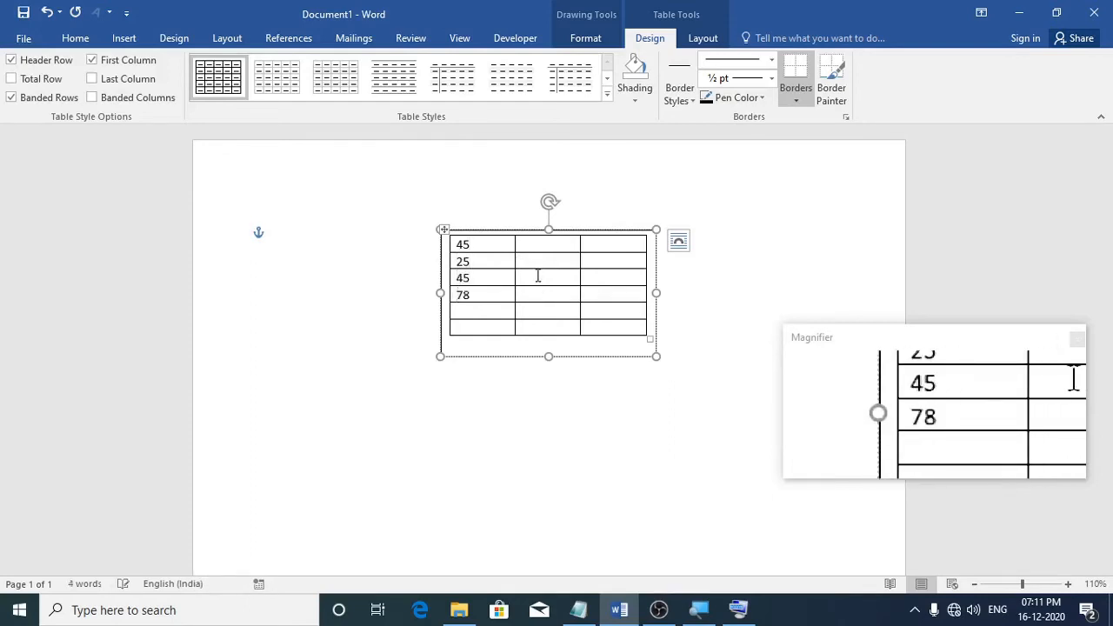
key("Down")
type("65")
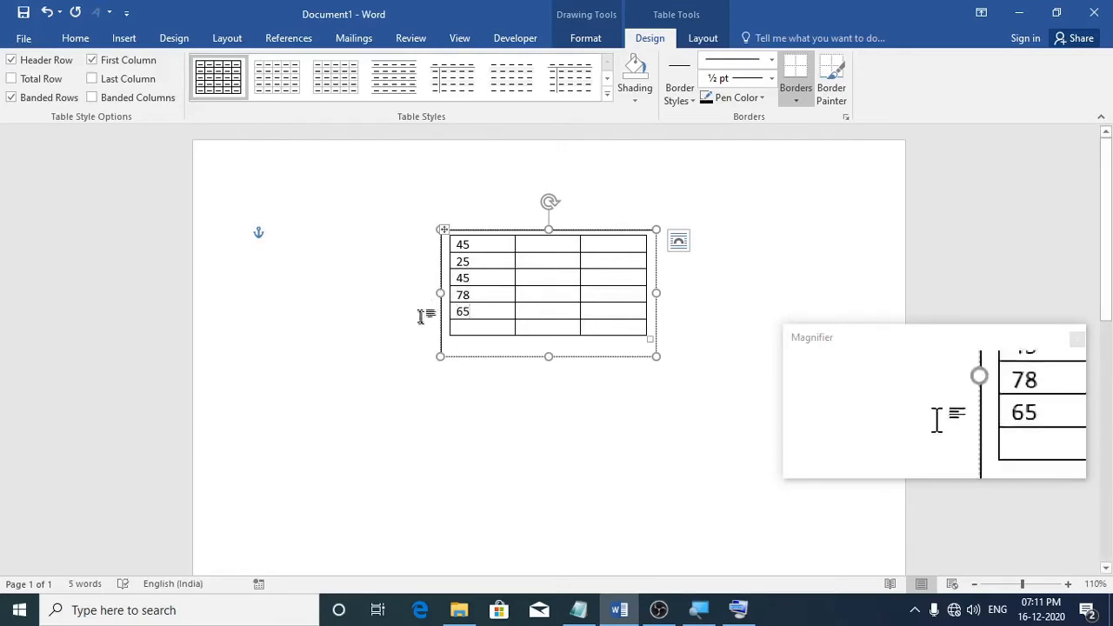
Step: Insert the table formula =SUM(ABOVE) into the last cell of the first column
left_click(465, 327)
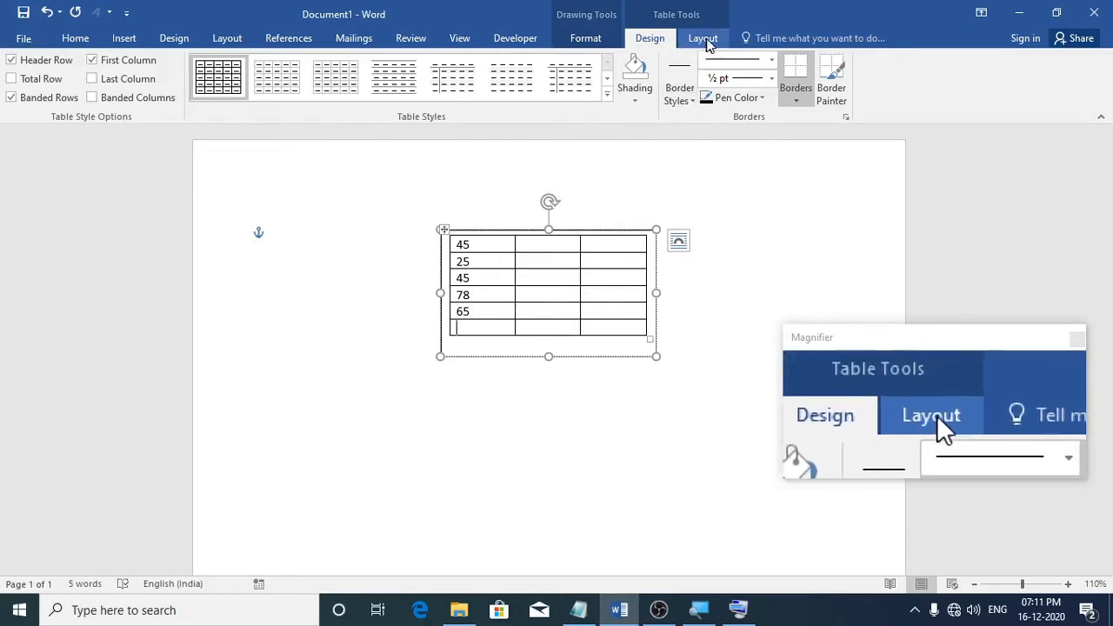
left_click(704, 40)
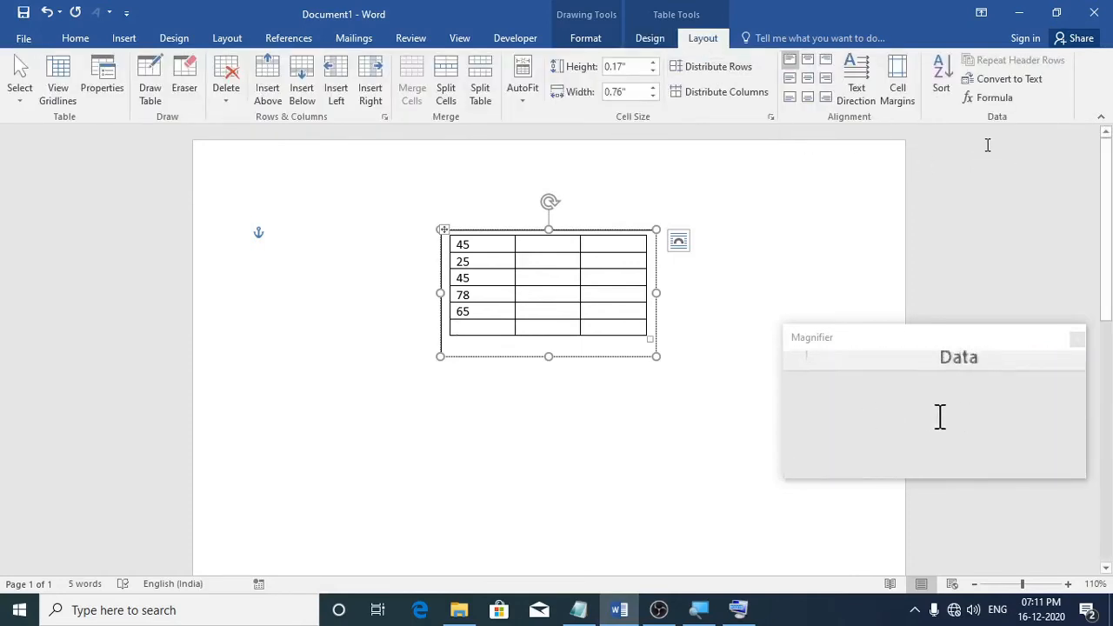
left_click(1000, 98)
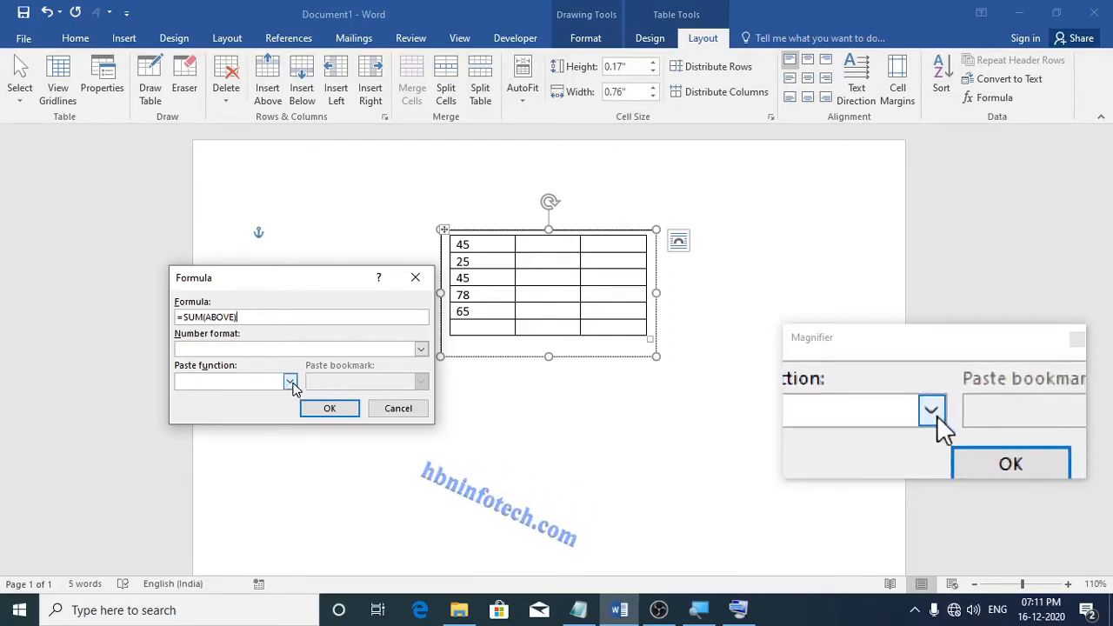
left_click(328, 410)
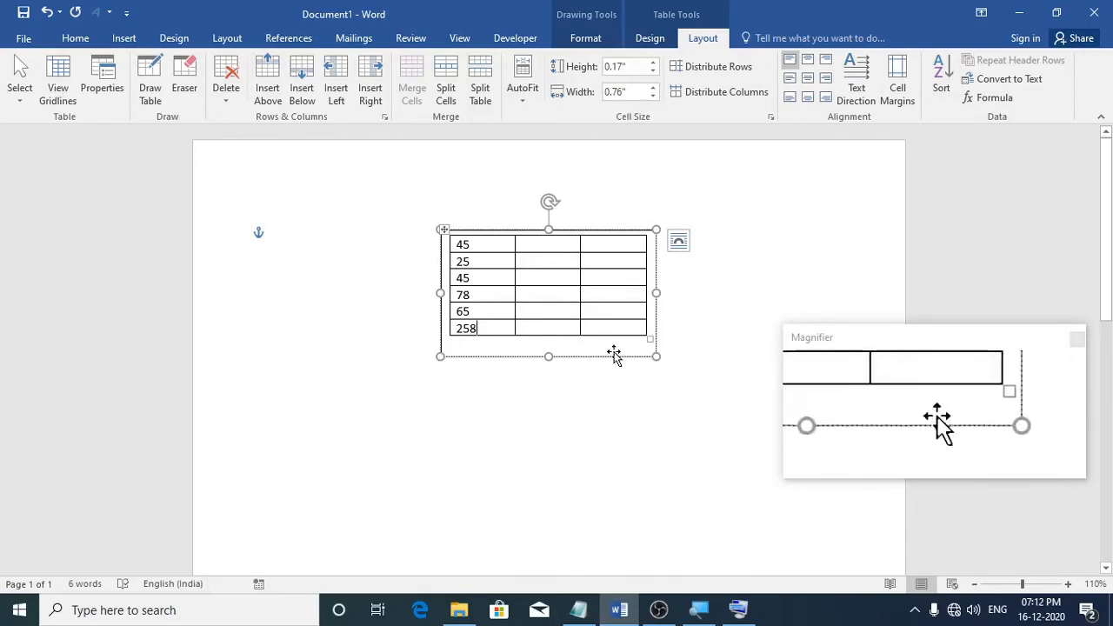
Step: Shift the text box containing the table slightly up and to the right on the page and deselect it
left_click(650, 317)
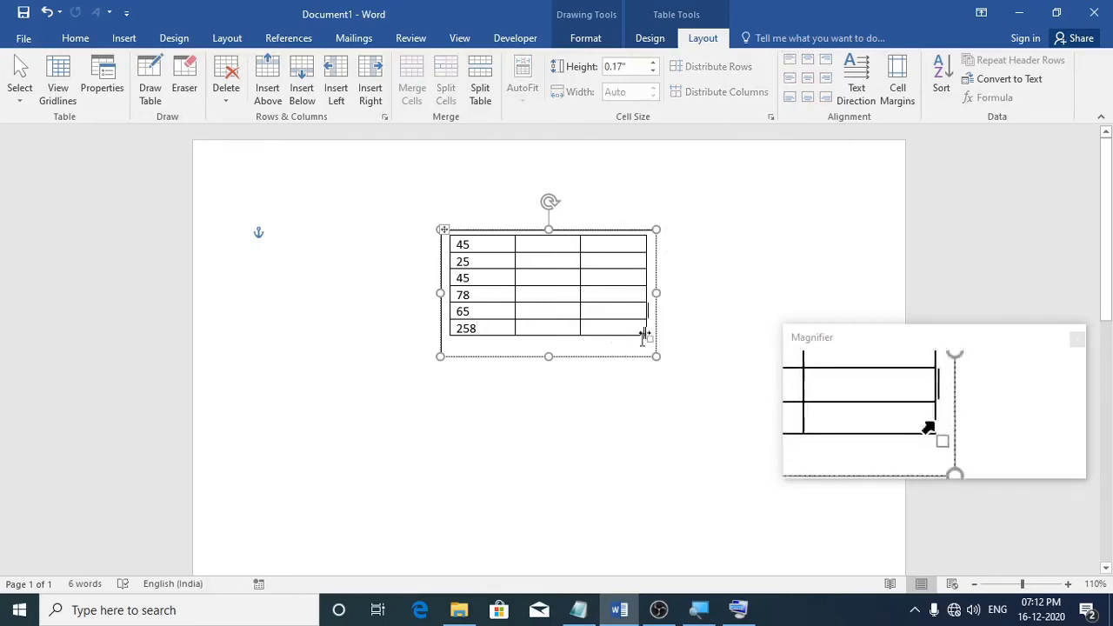
mouse_move(620, 357)
left_mouse_down()
mouse_move(666, 348)
mouse_move(641, 415)
mouse_move(520, 348)
mouse_move(634, 360)
mouse_move(629, 409)
mouse_move(644, 333)
mouse_move(639, 351)
left_mouse_up()
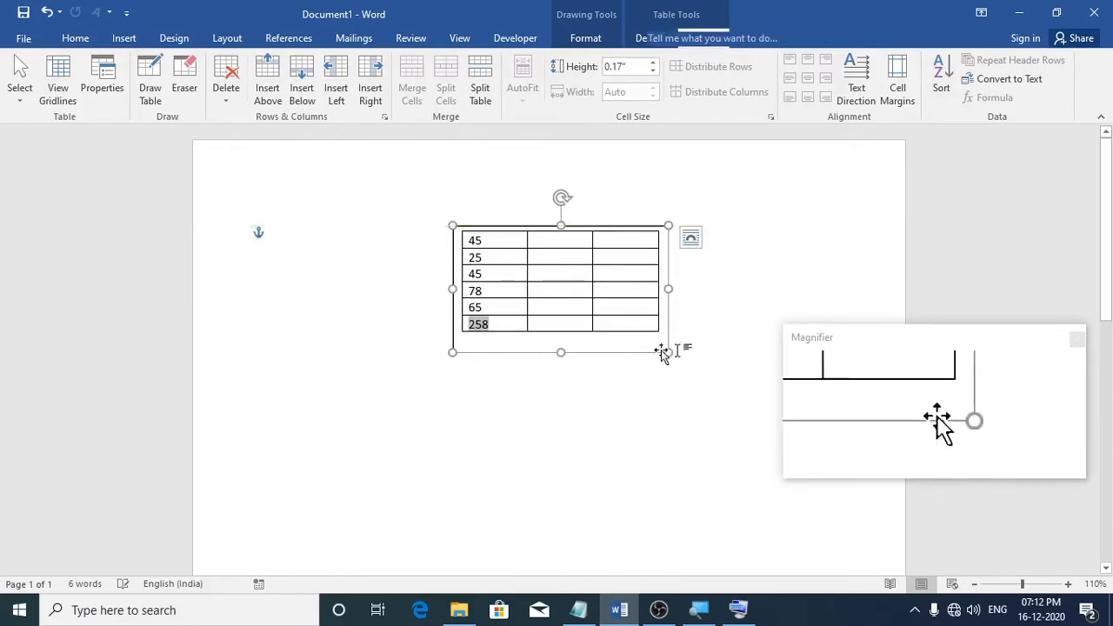
left_click(721, 304)
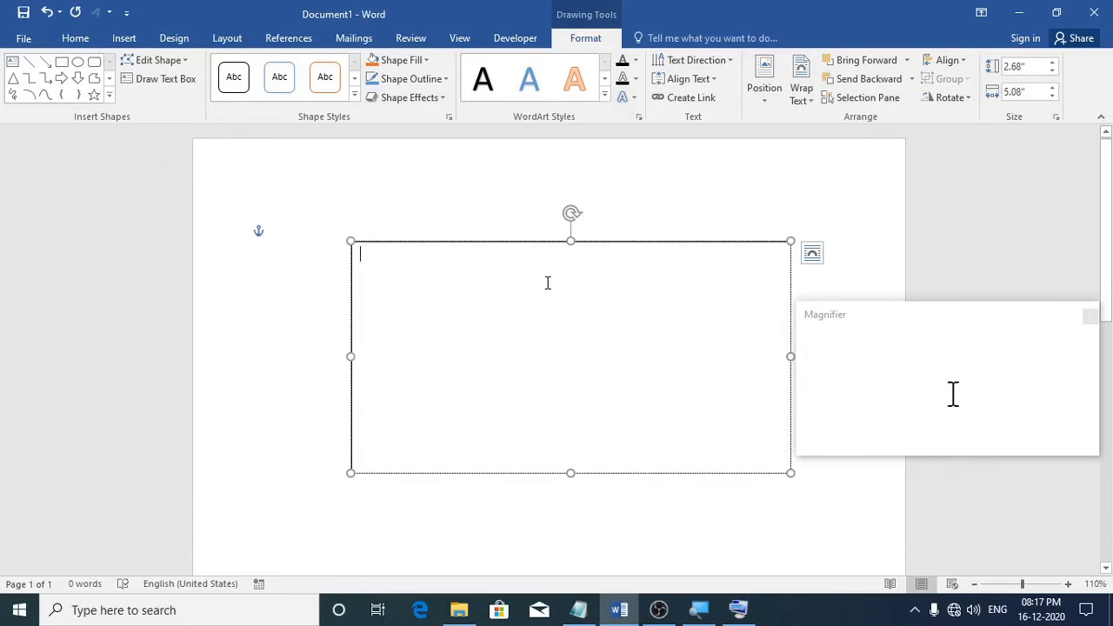
Step: Embed a new Microsoft Excel Worksheet object in the empty, larger text box
left_click(135, 44)
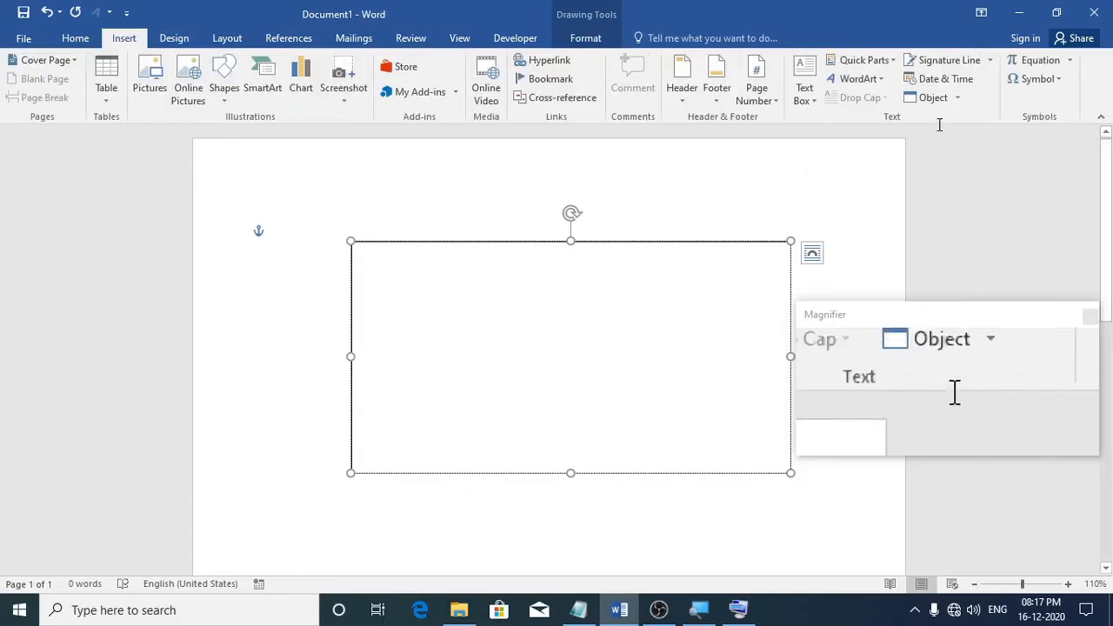
left_click(958, 98)
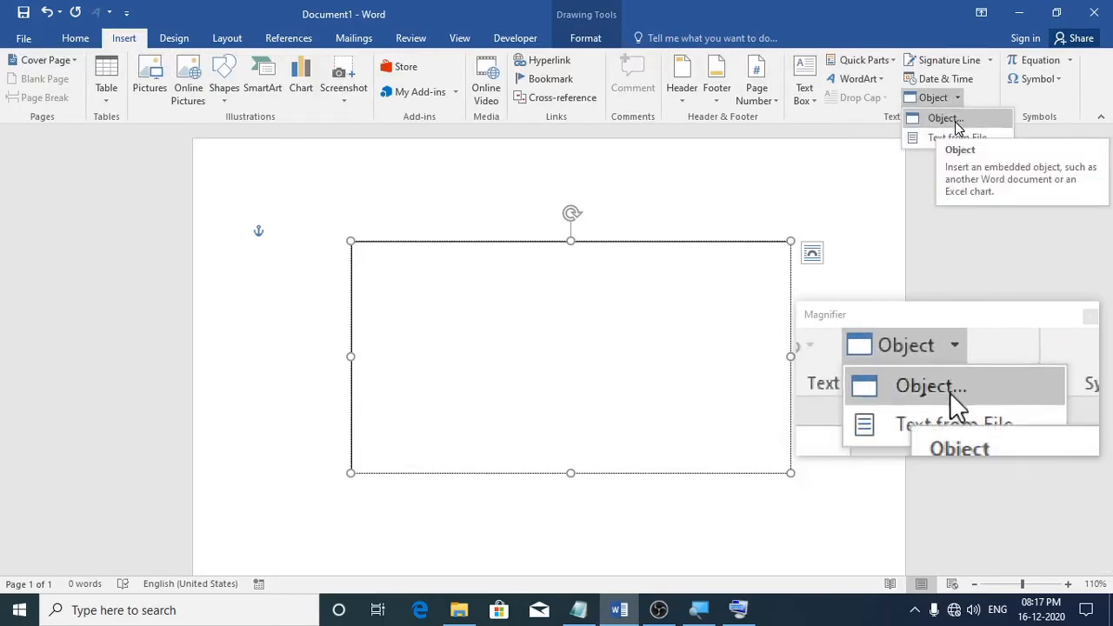
left_click(955, 122)
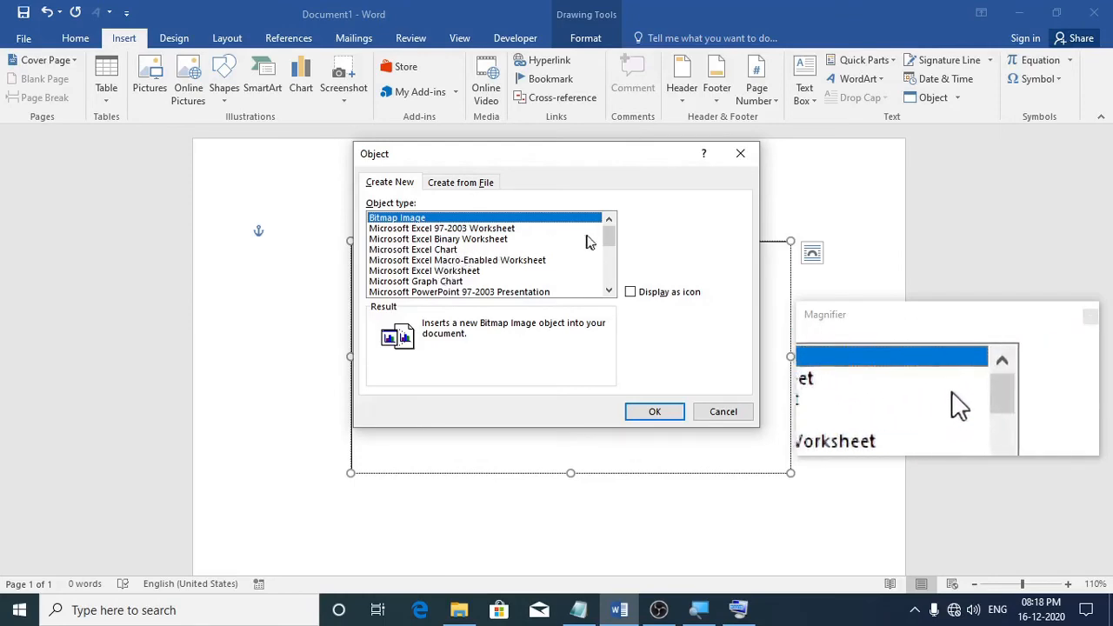
scroll(608, 240, "down", 1)
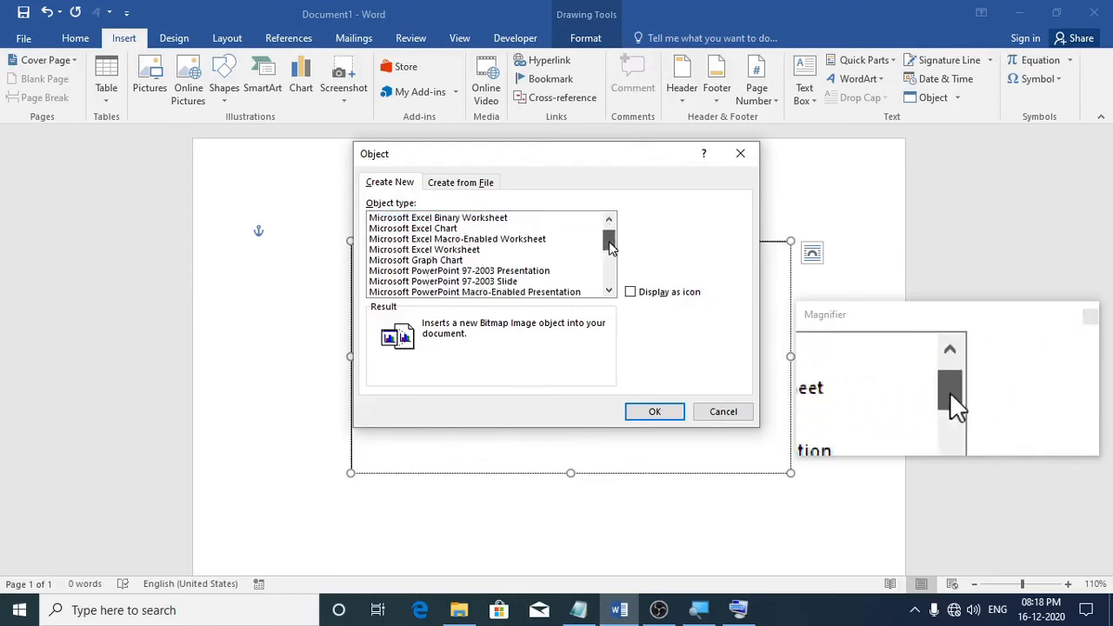
left_click(465, 251)
left_click(654, 413)
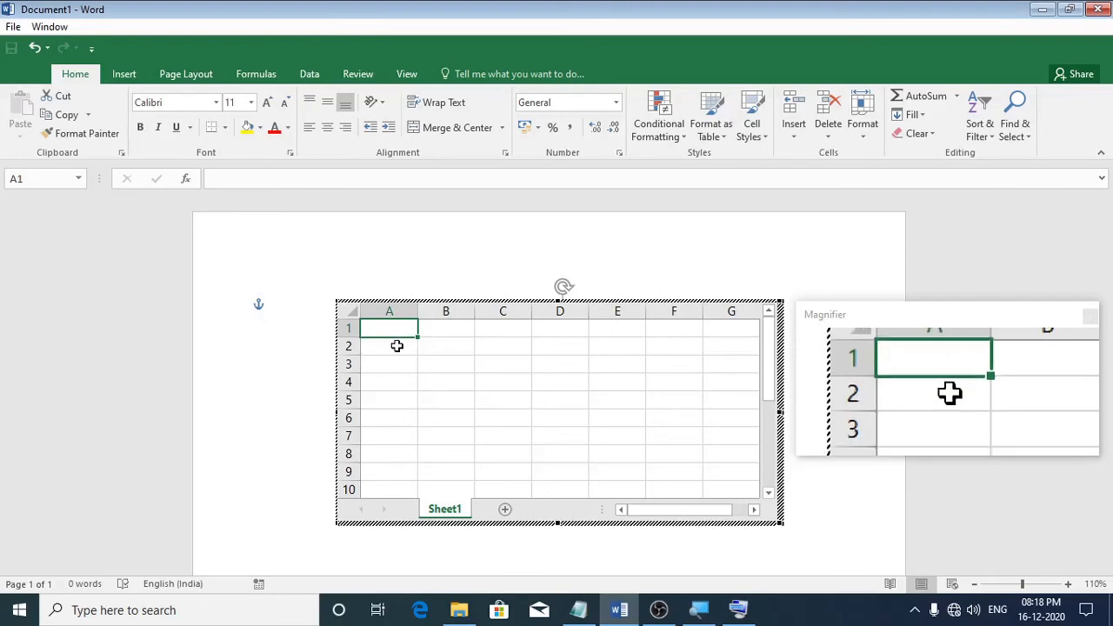
Step: Enter the formula =45+78+56+45 in cell A1 of the embedded worksheet and return to the document
type("=")
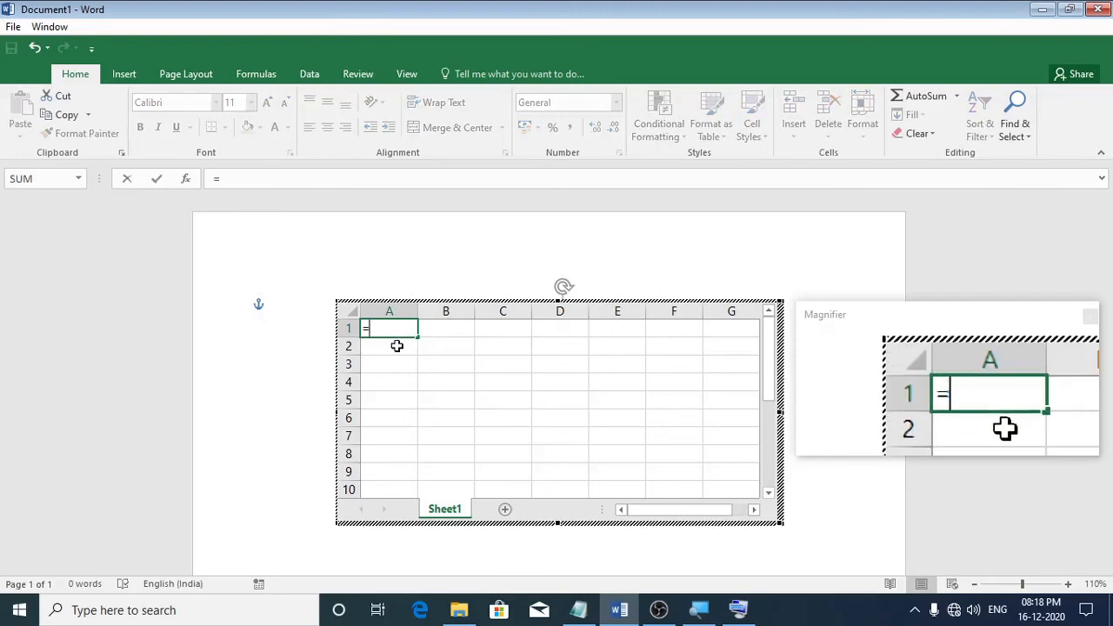
type("45")
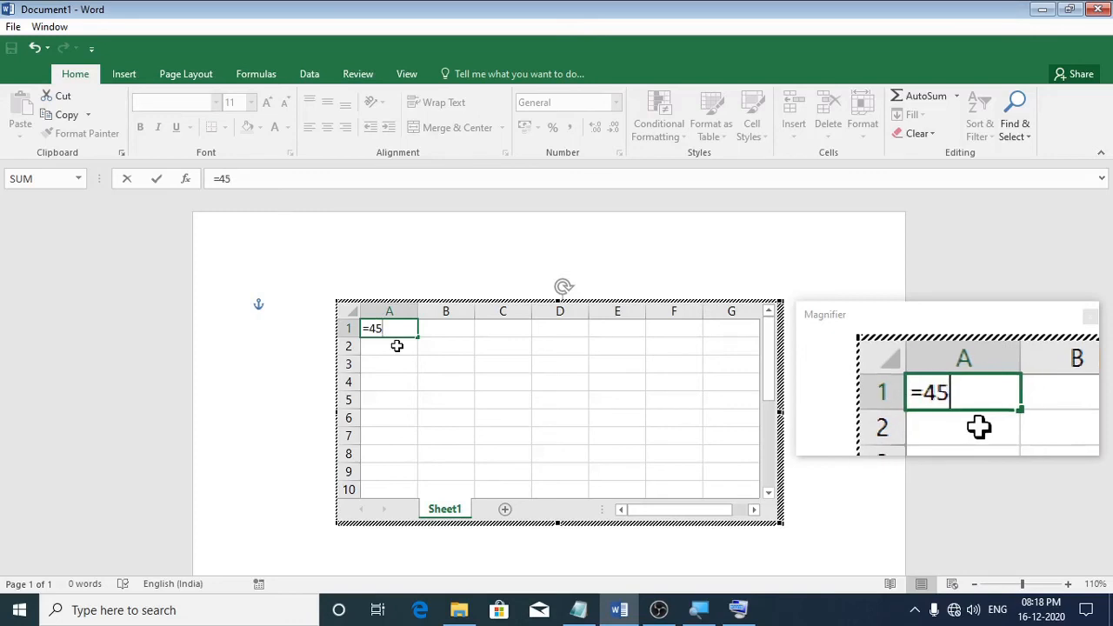
type("+")
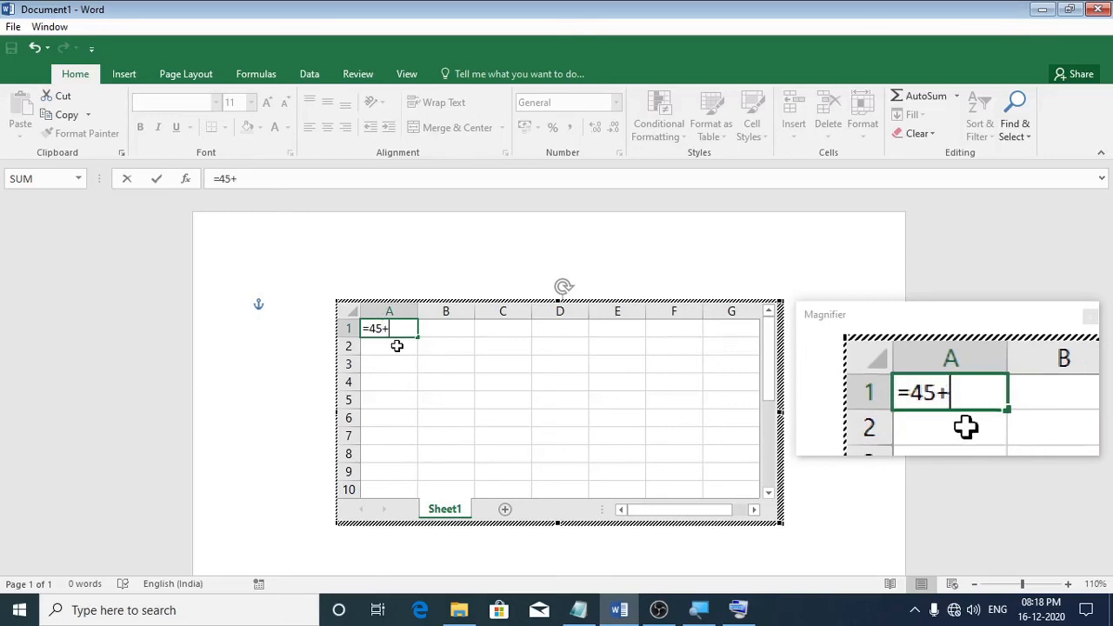
type("78+")
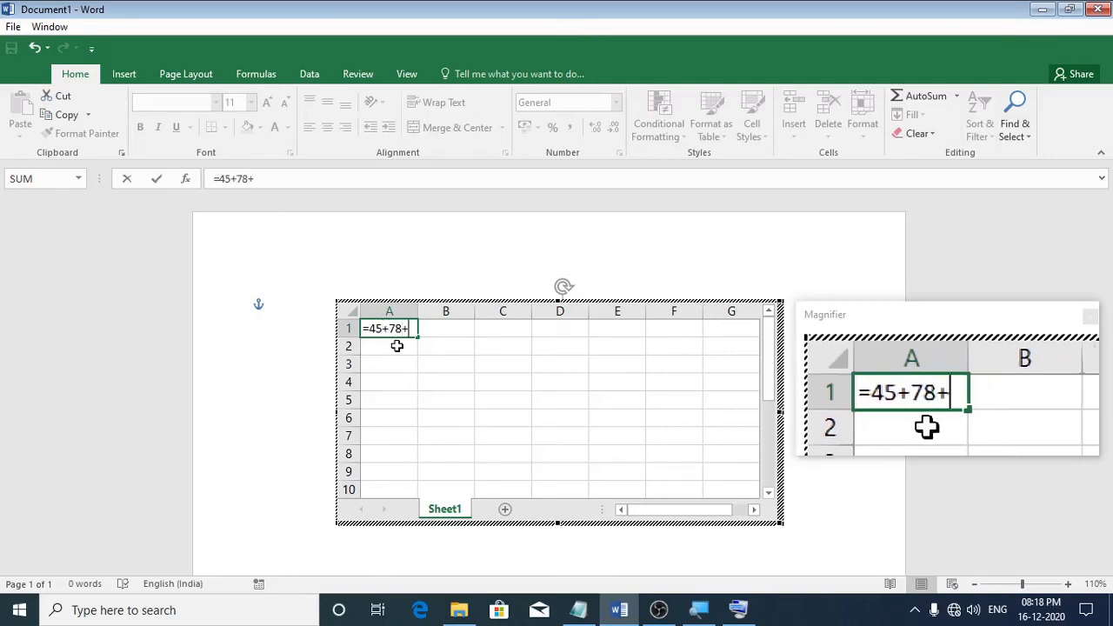
type("56+4")
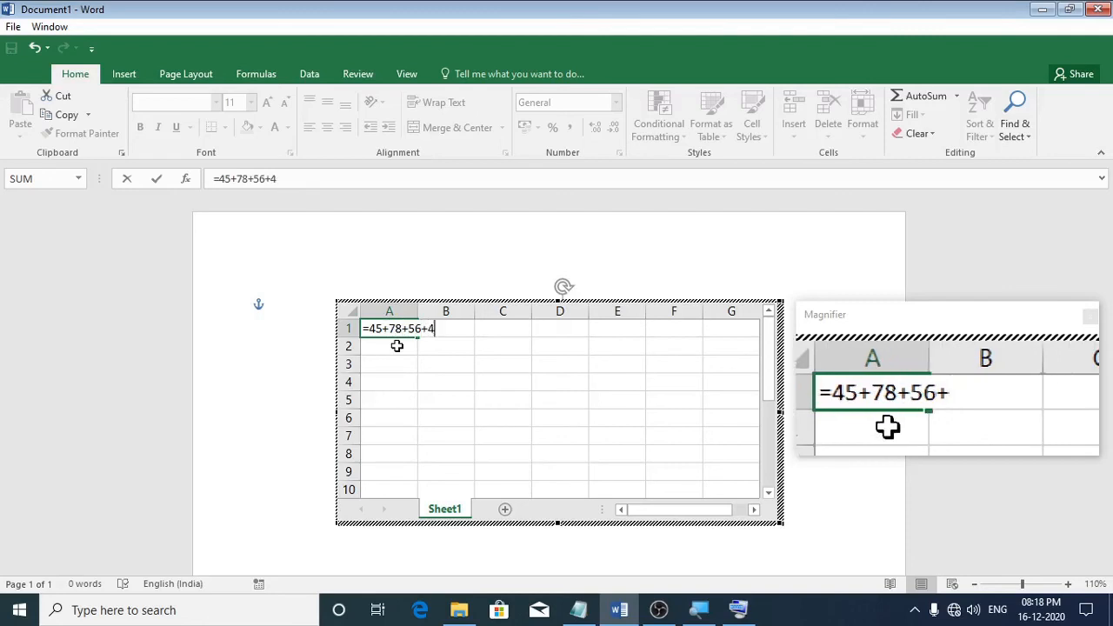
type("5")
key("Return")
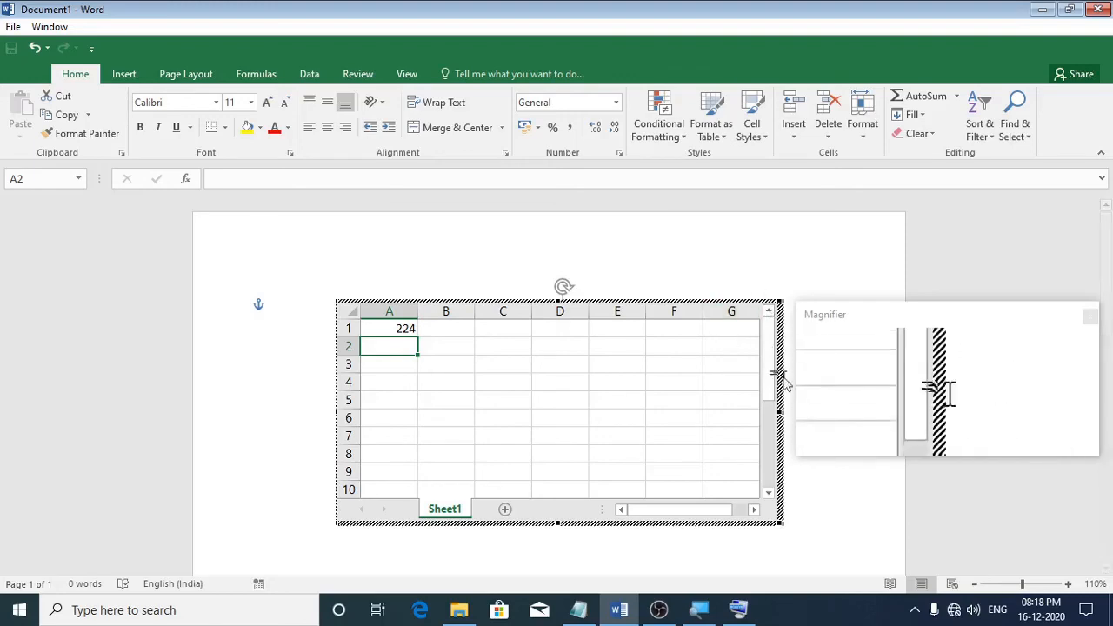
left_click(819, 281)
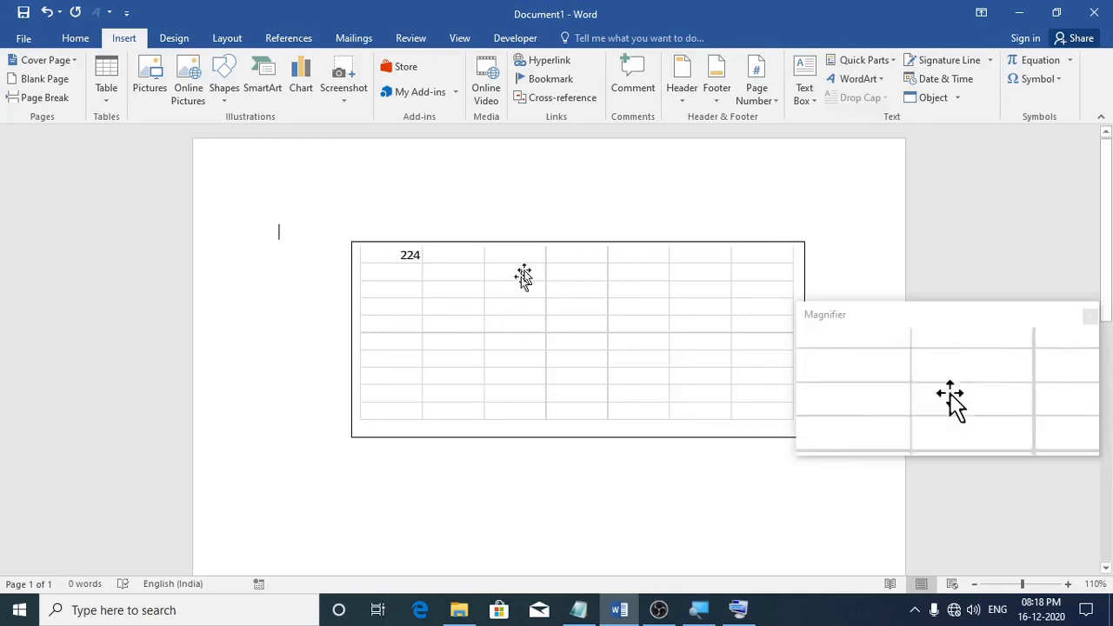
Step: Shift the text box containing the worksheet very slightly down the page and deselect it
left_click(558, 438)
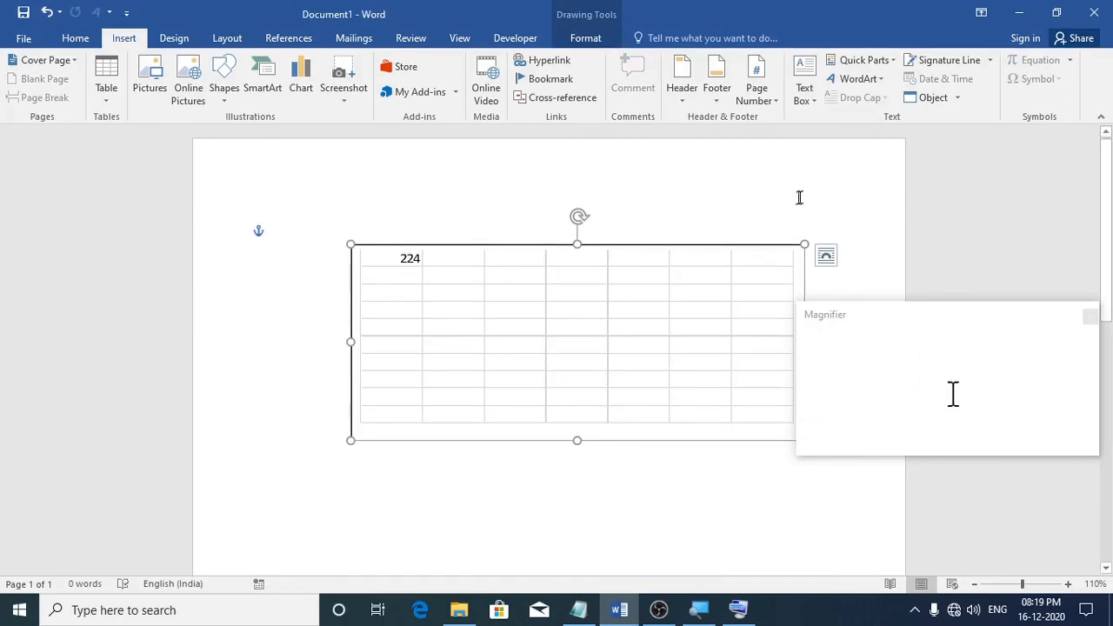
left_click(350, 217)
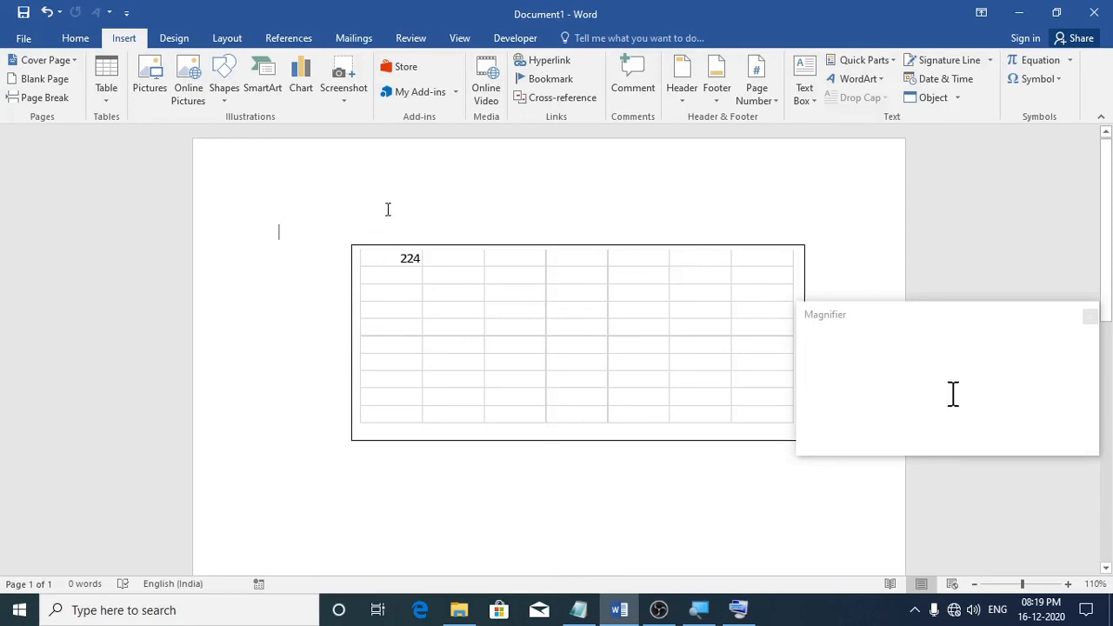